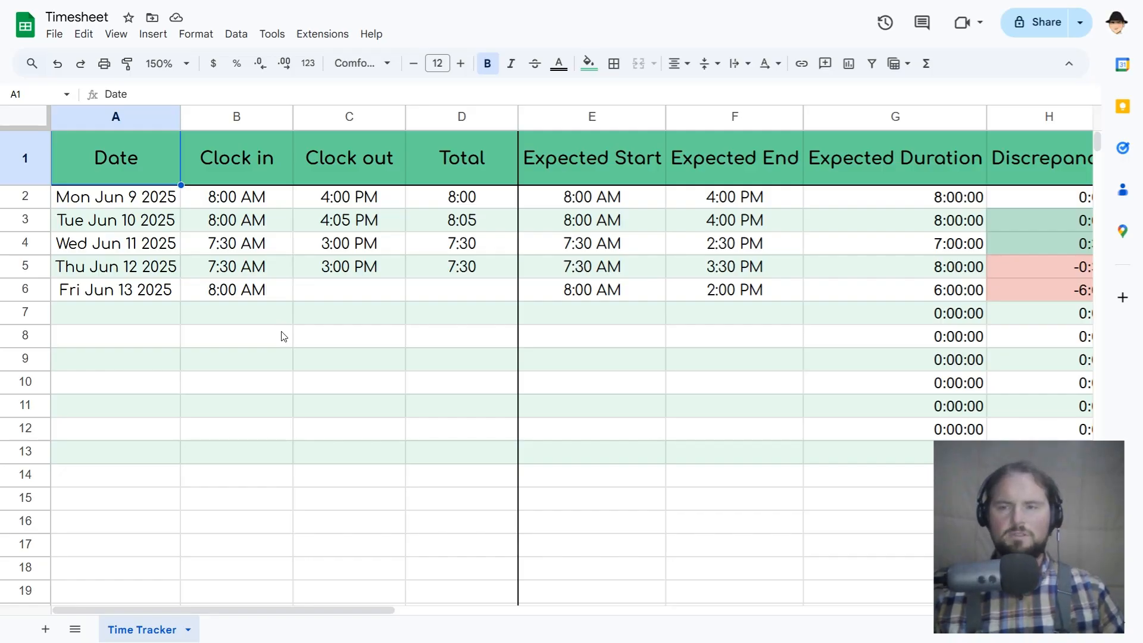
Review the timesheet columns one by one, from Date through Discrepancy.
{"action": "left_click", "coordinate": [115, 121]}
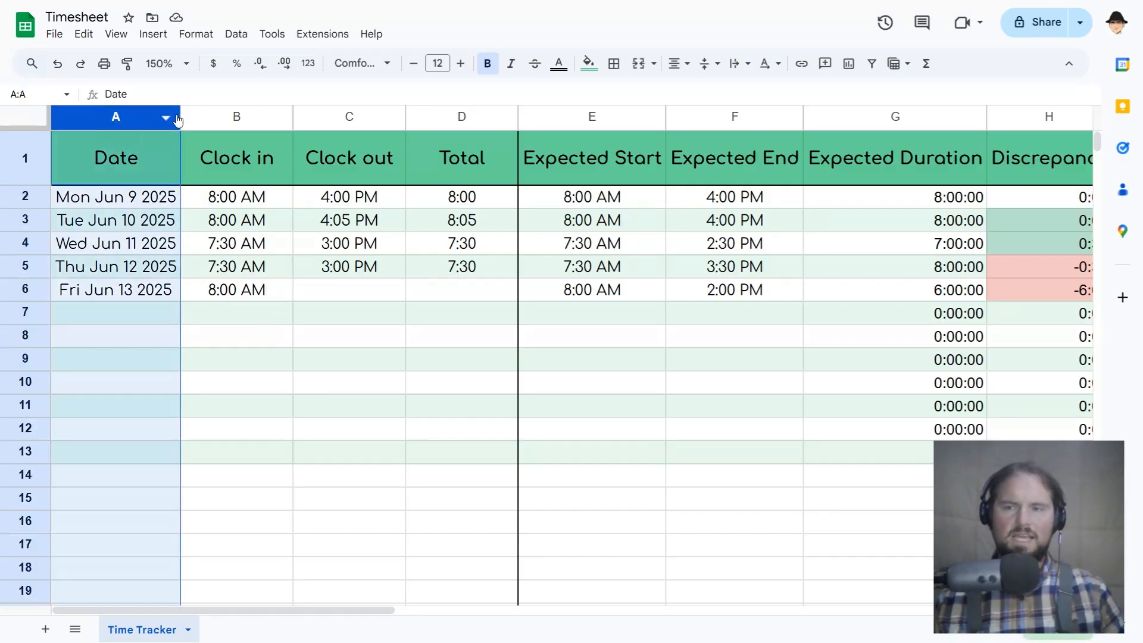
{"action": "left_click", "coordinate": [240, 117]}
{"action": "left_click", "coordinate": [322, 113]}
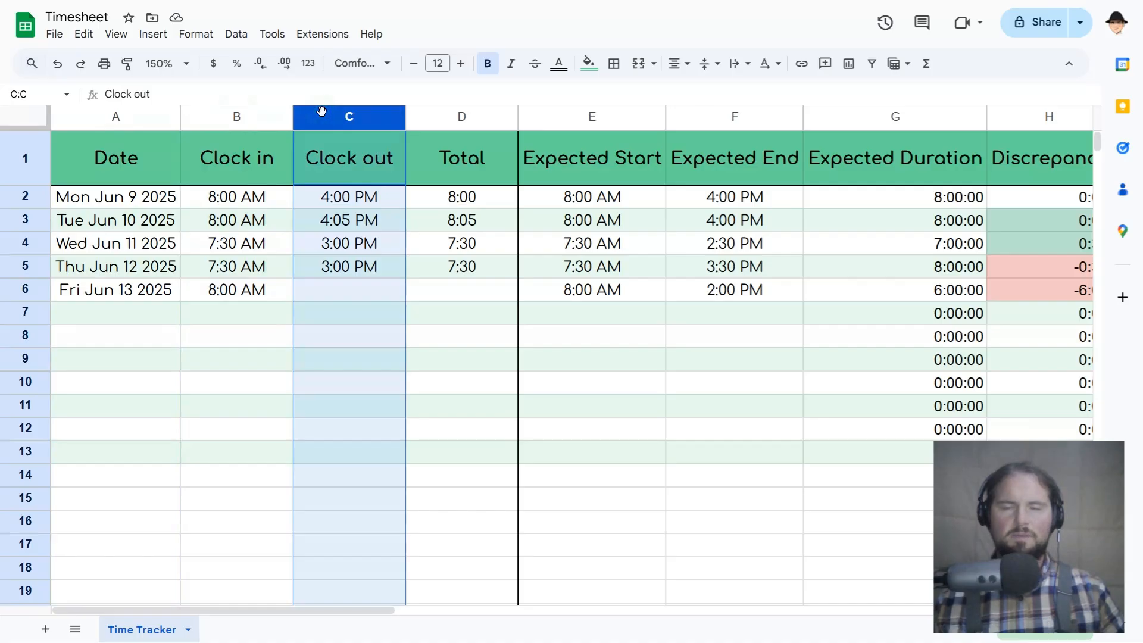
{"action": "left_click", "coordinate": [431, 114]}
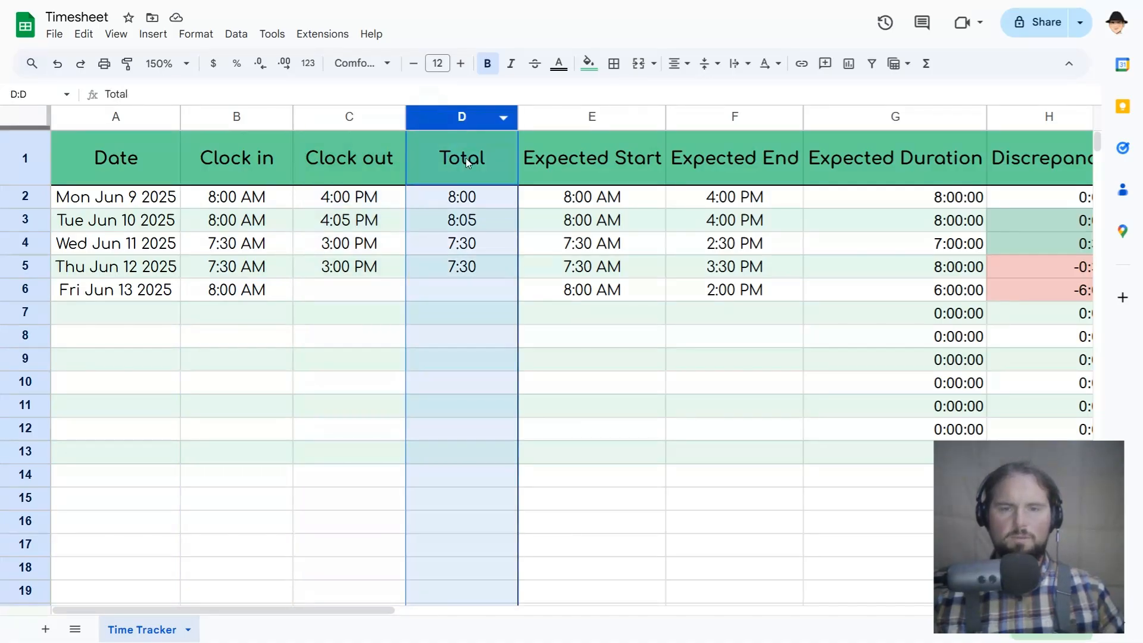
{"action": "scroll", "coordinate": [543, 228], "scroll_direction": "right", "scroll_amount": 3}
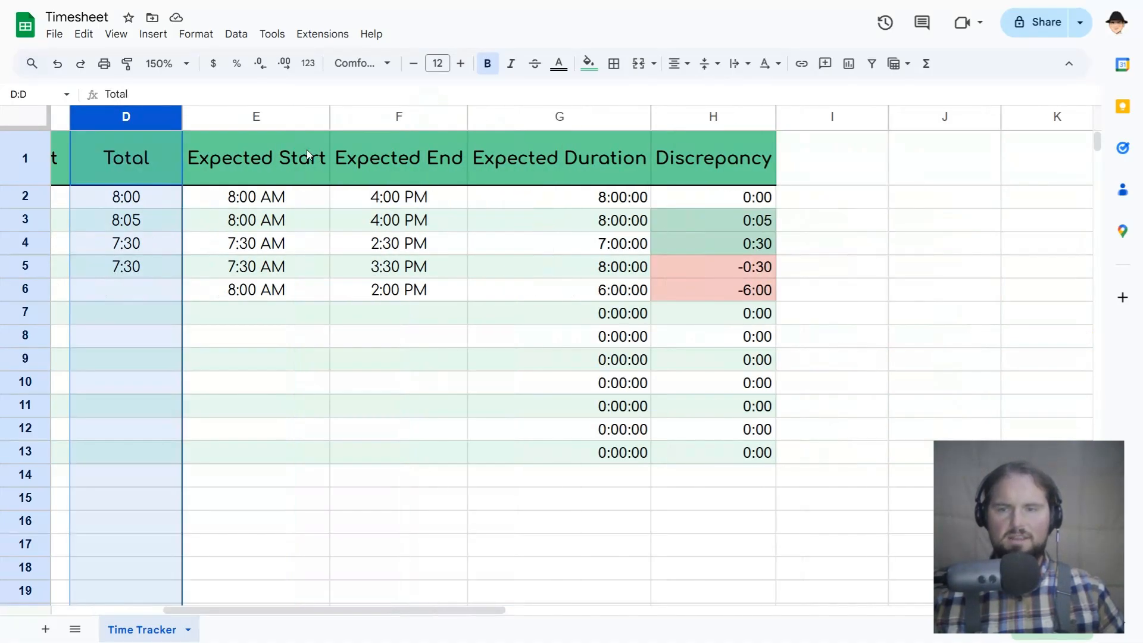
{"action": "left_click", "coordinate": [265, 118]}
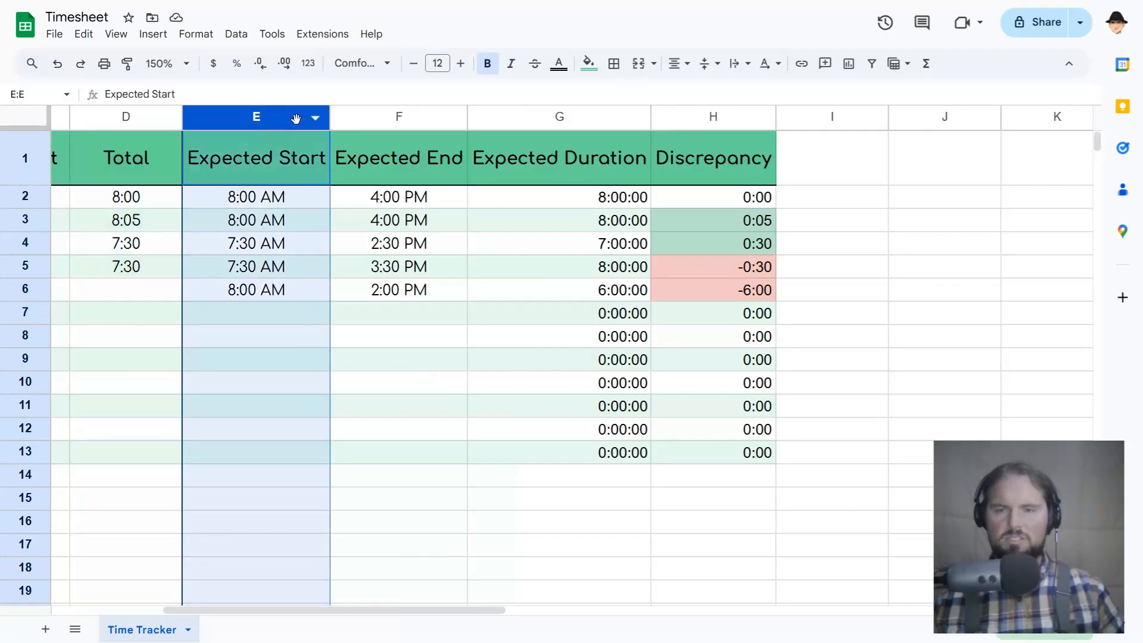
{"action": "left_click", "coordinate": [359, 118]}
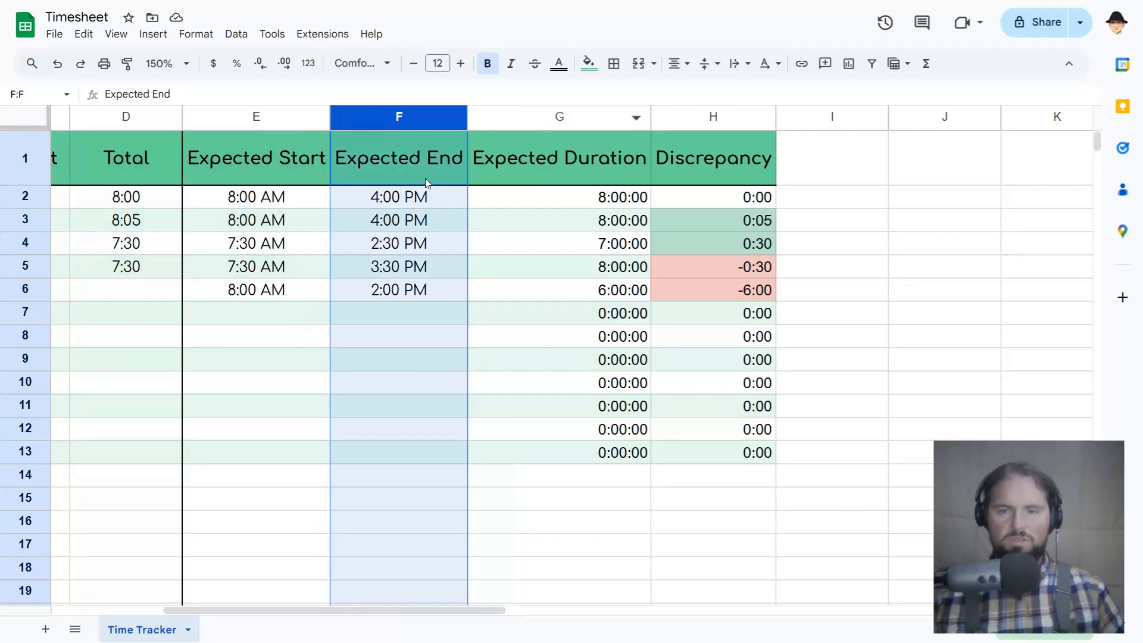
{"action": "left_click", "coordinate": [541, 122]}
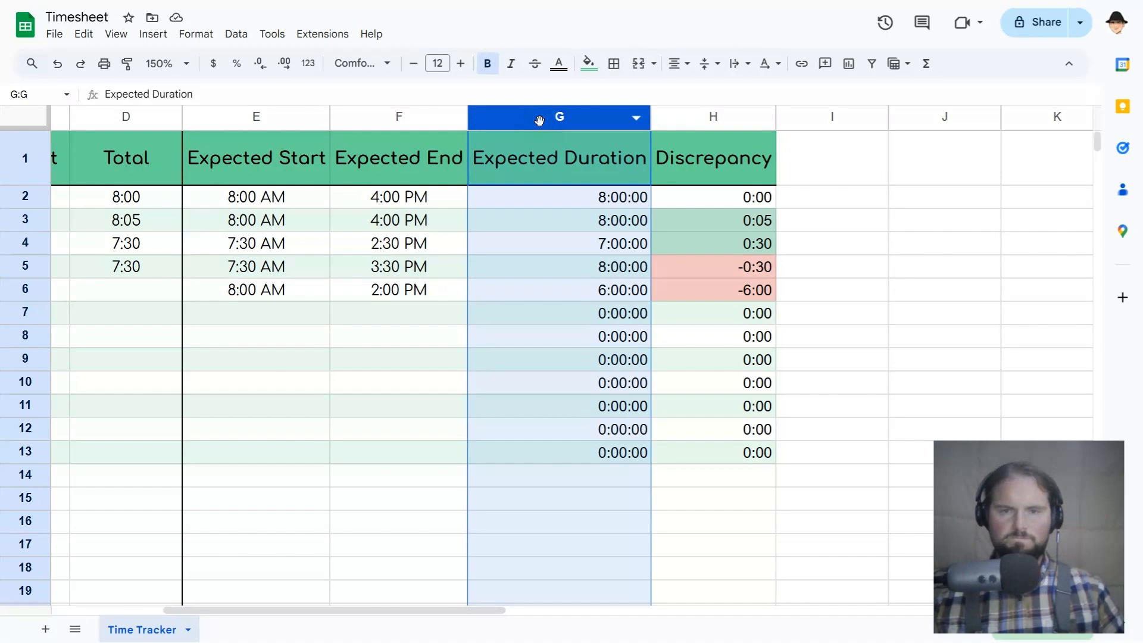
{"action": "left_click", "coordinate": [691, 119]}
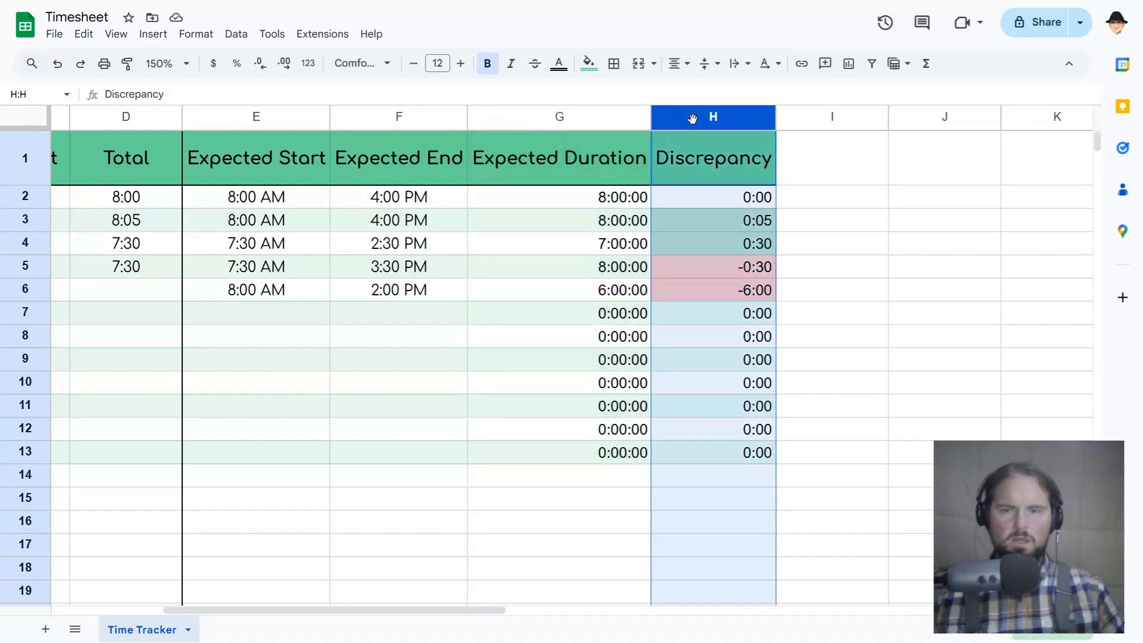
Examine the highlighted Discrepancy cells H3 through H6.
{"action": "left_click", "coordinate": [698, 223]}
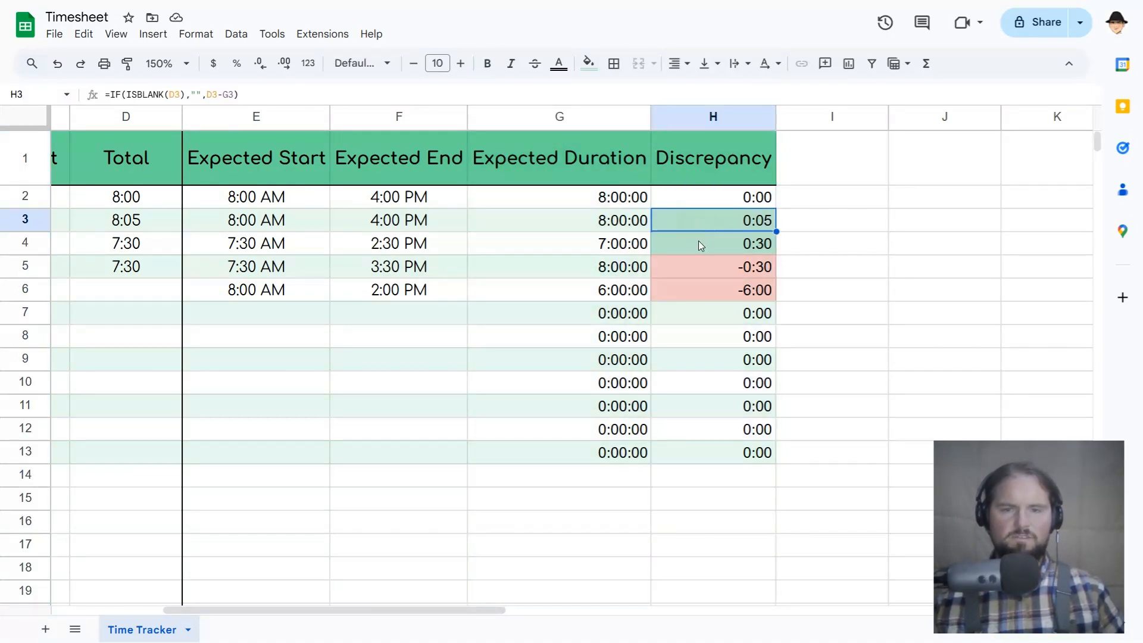
{"action": "left_click", "coordinate": [699, 244]}
{"action": "left_click", "coordinate": [699, 267]}
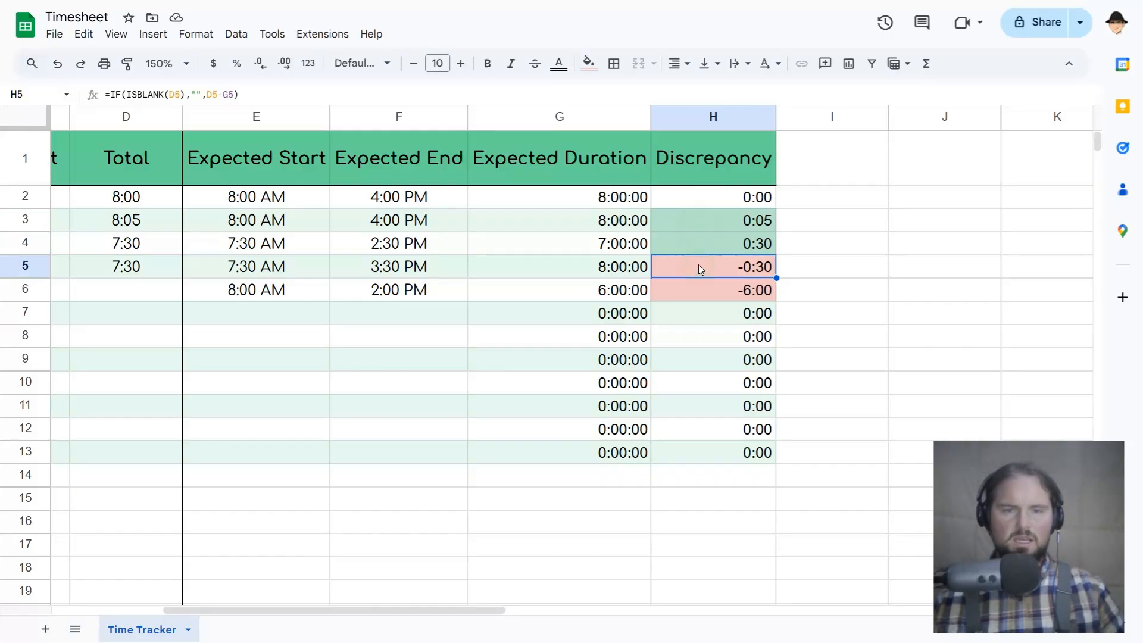
{"action": "left_click", "coordinate": [709, 297]}
Inspect the Discrepancy formula in H6, including its referenced cells and its value-if-true argument, leaving it unedited.
{"action": "double_click", "coordinate": [708, 301]}
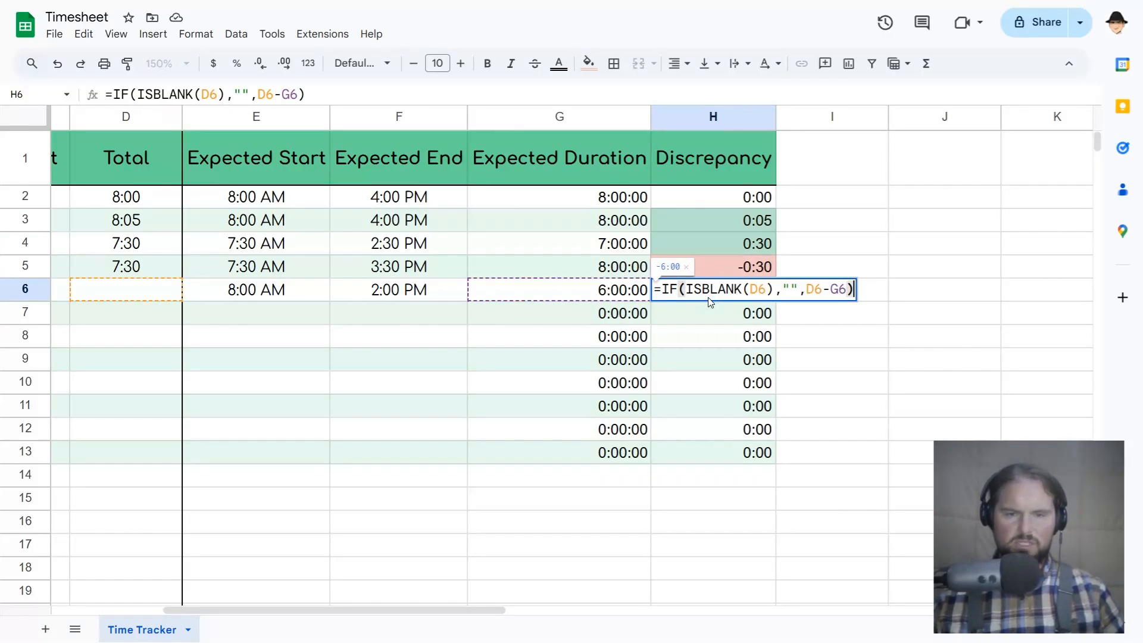
{"action": "key", "text": "Escape"}
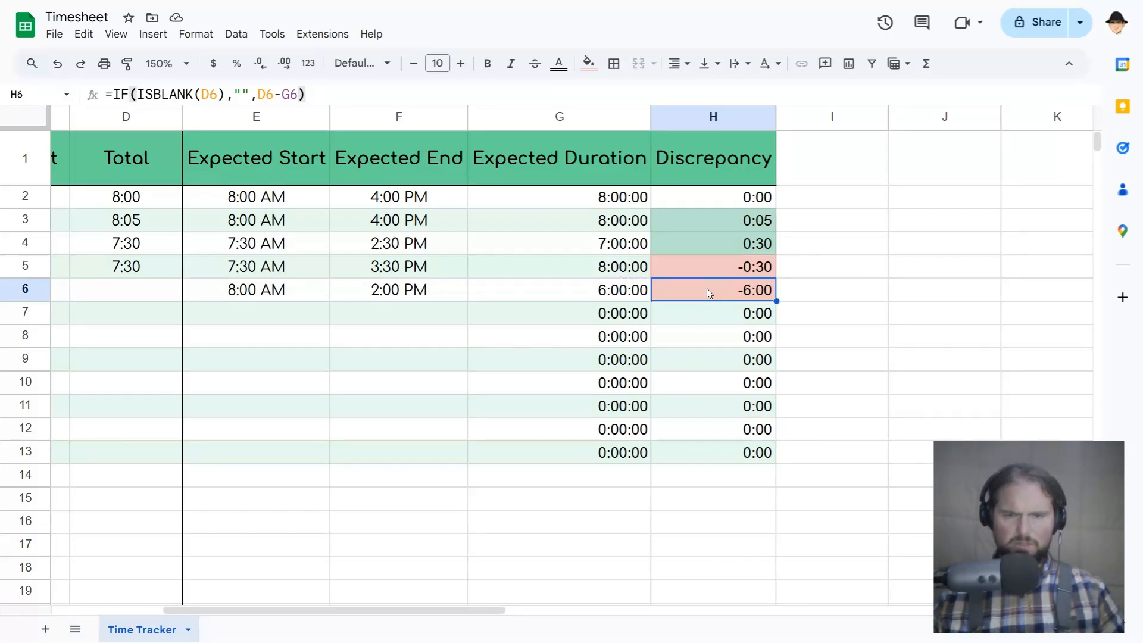
{"action": "scroll", "coordinate": [707, 290], "scroll_direction": "left", "scroll_amount": 5}
{"action": "key", "text": "Return"}
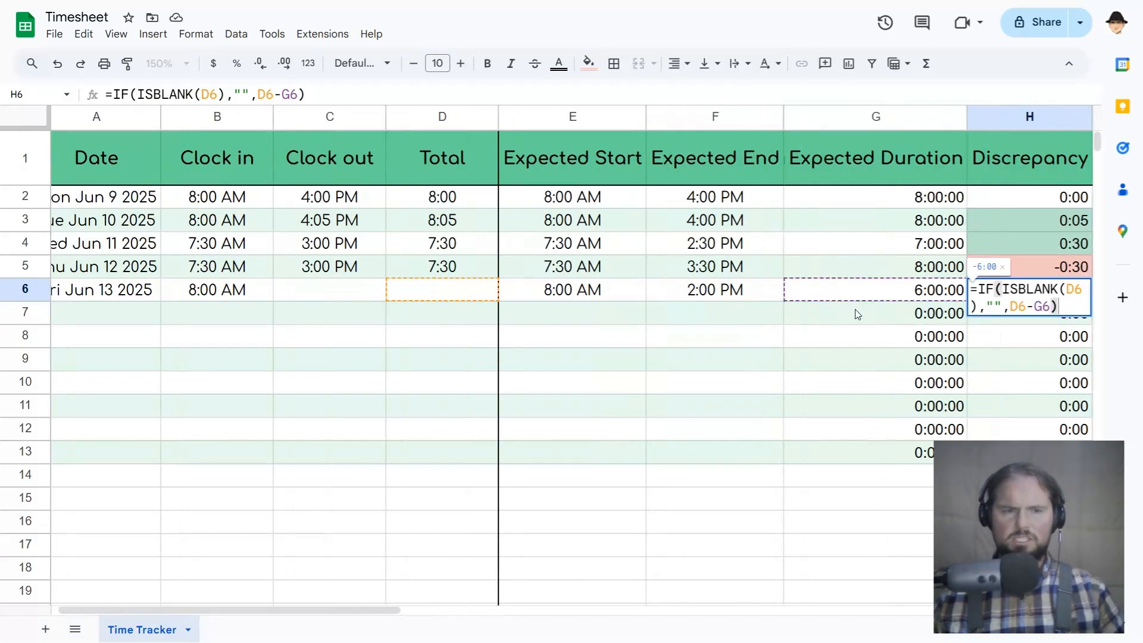
{"action": "key", "text": "Escape"}
{"action": "scroll", "coordinate": [722, 305], "scroll_direction": "right", "scroll_amount": 3}
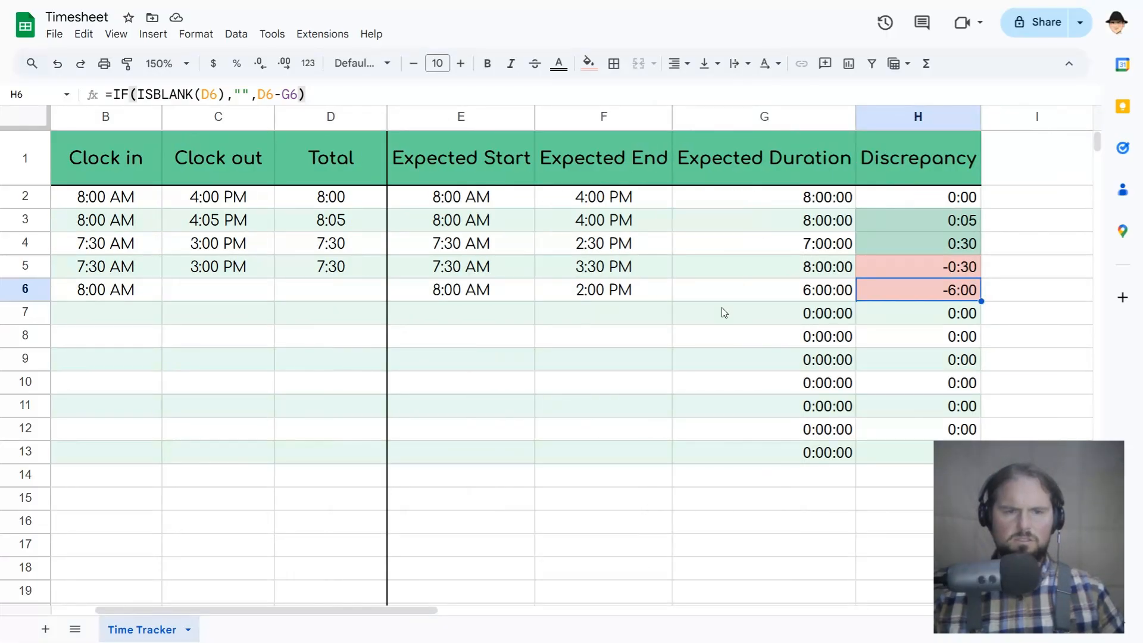
{"action": "key", "text": "Return"}
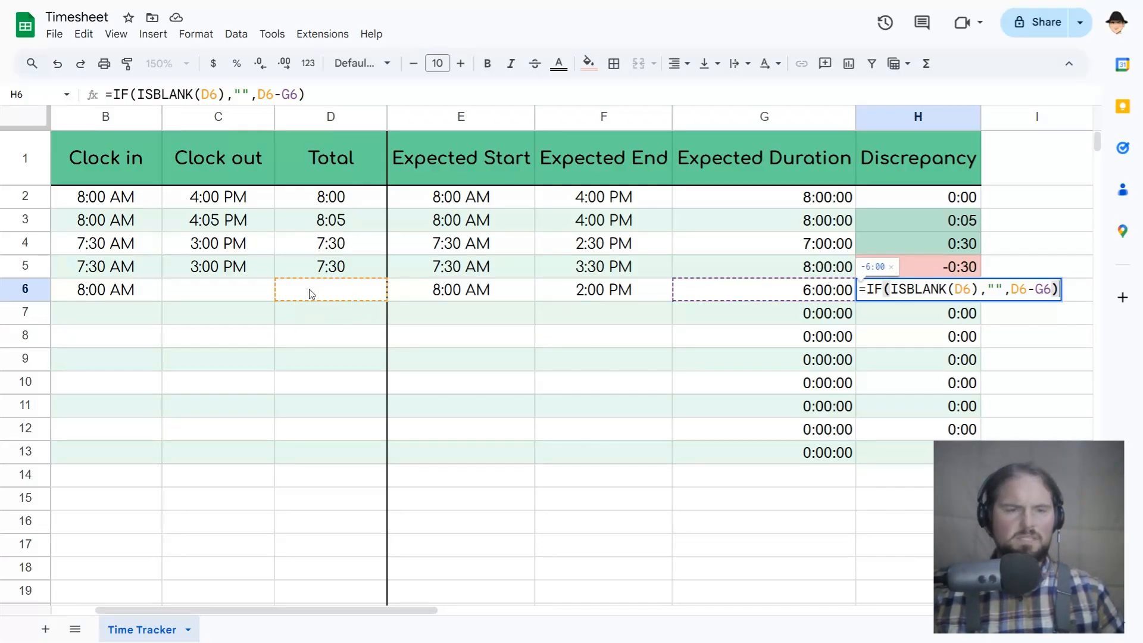
{"action": "left_click_drag", "start_coordinate": [1003, 289], "coordinate": [986, 289]}
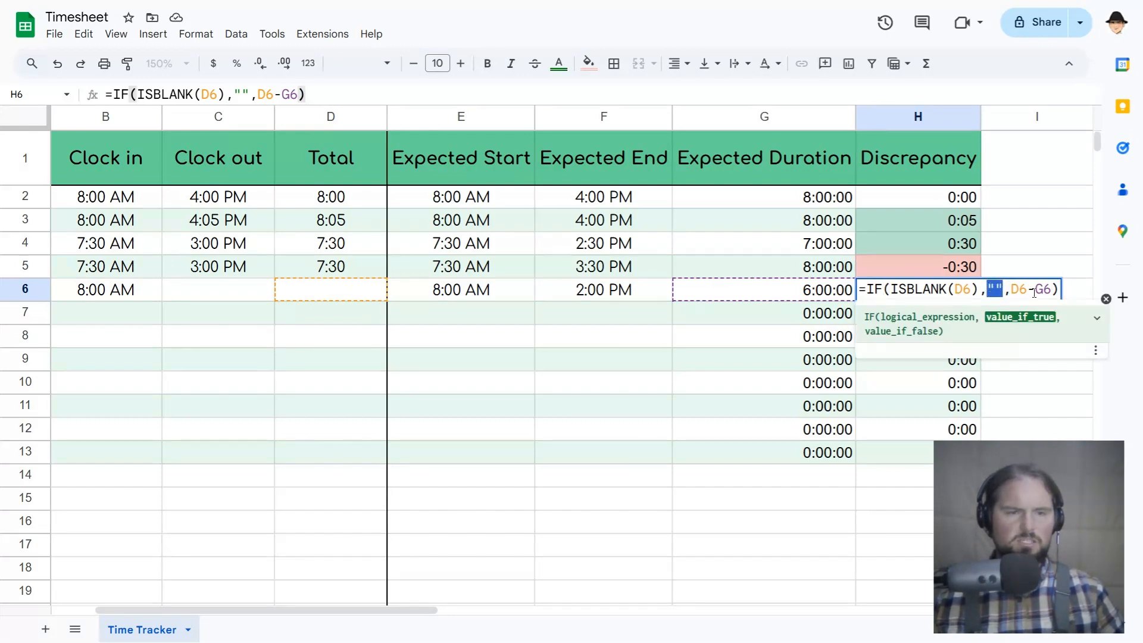
{"action": "key", "text": "Escape"}
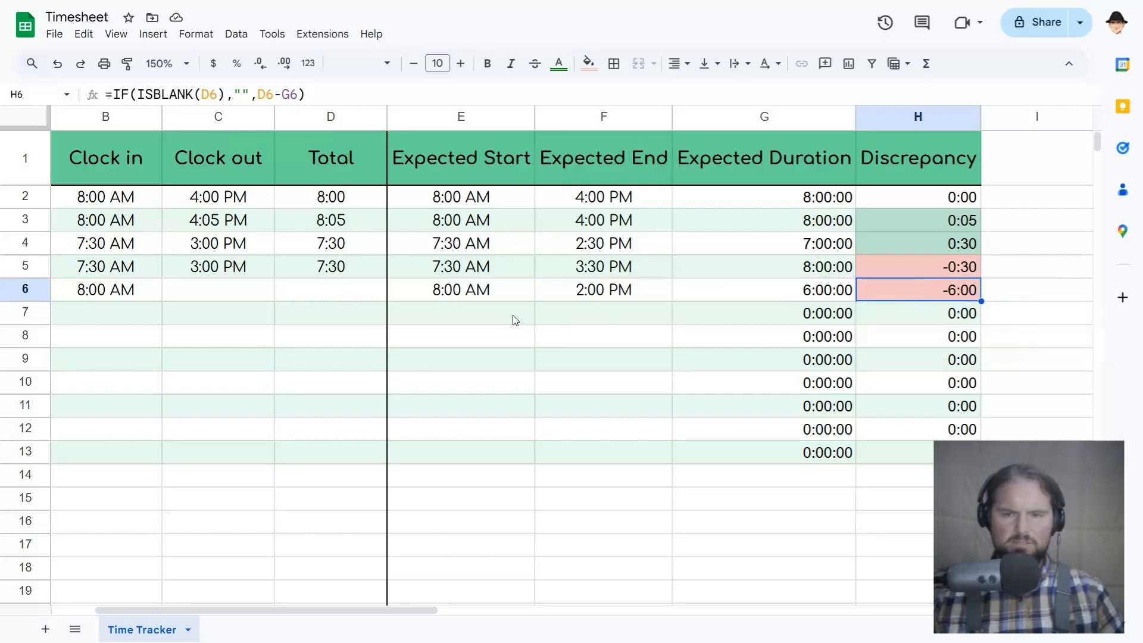
Inspect the Total formula in D6 and the cells it references, leaving it unedited.
{"action": "left_click", "coordinate": [363, 302]}
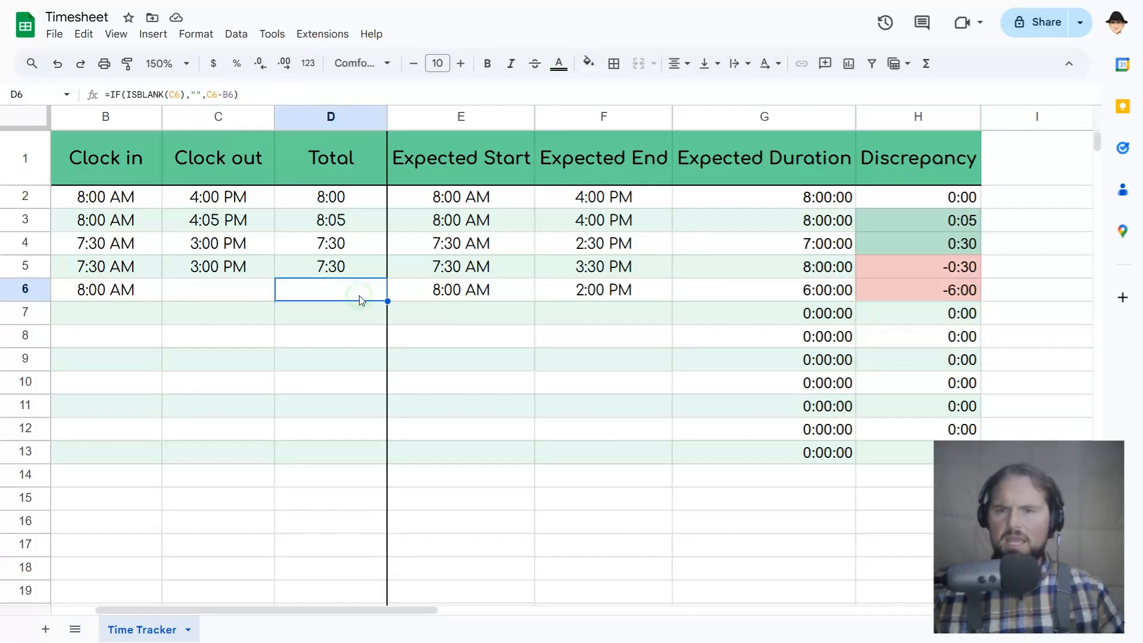
{"action": "double_click", "coordinate": [361, 294]}
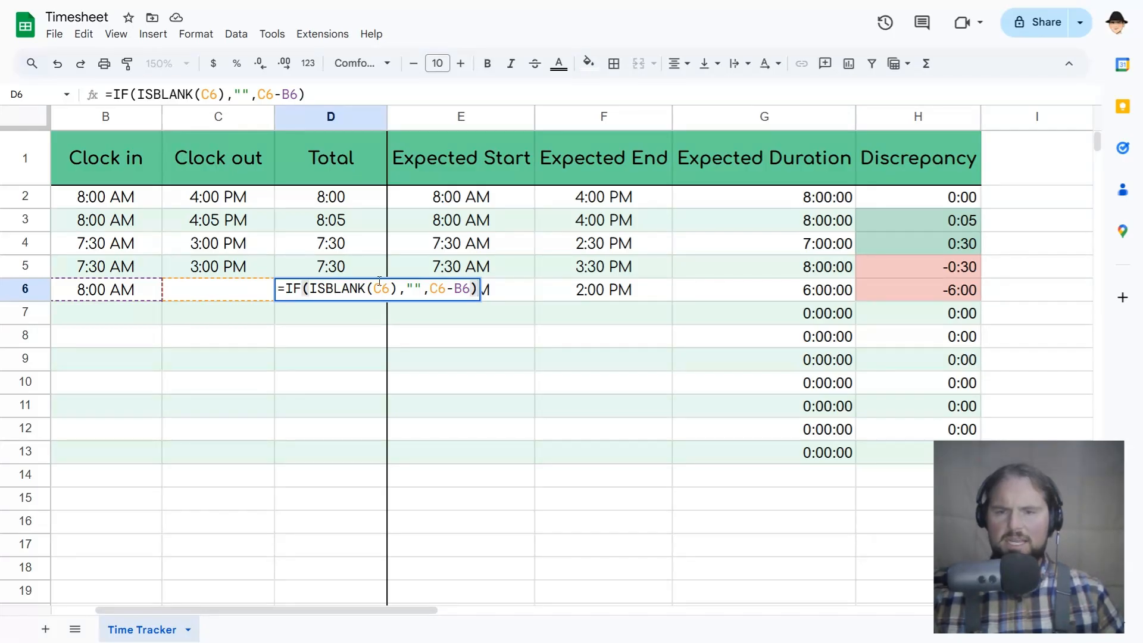
{"action": "key", "text": "Escape"}
Try an ISBLANK test formula in C8 that references the Total cell D6, and discard it.
{"action": "left_click", "coordinate": [248, 286]}
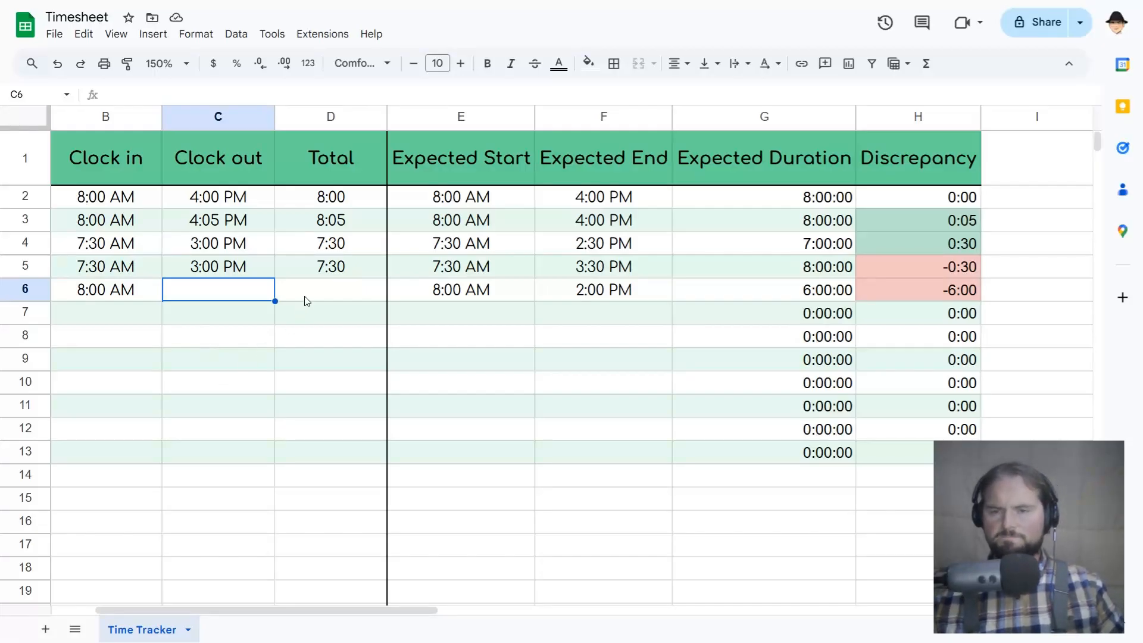
{"action": "key", "text": "Down"}
{"action": "key", "text": "Down"}
{"action": "type", "text": "=isl"}
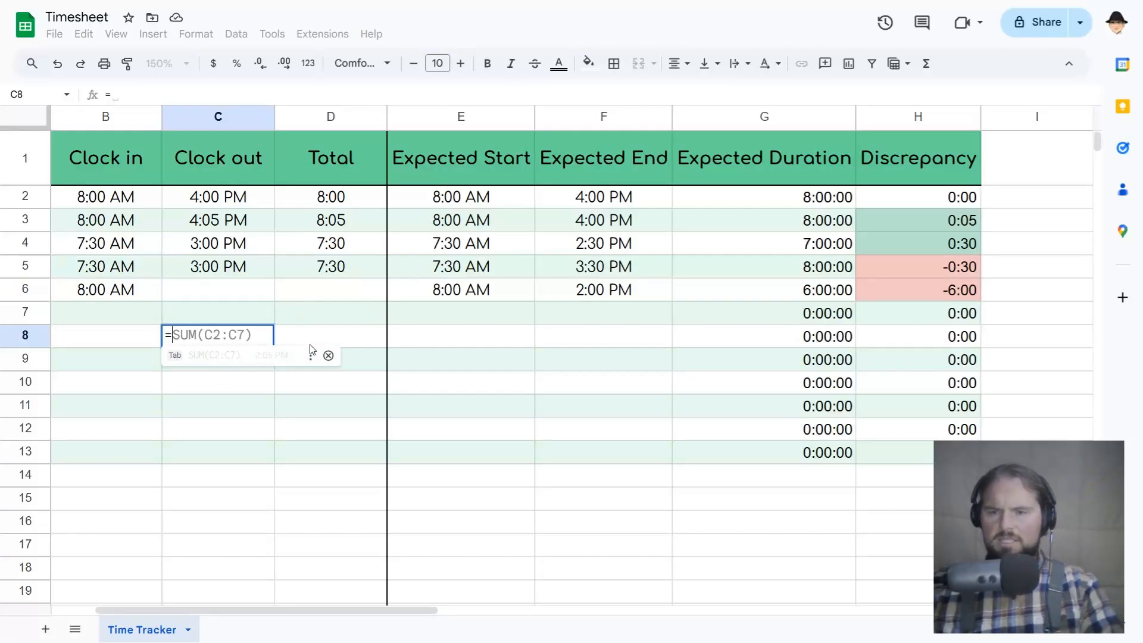
{"action": "key", "text": "BackSpace"}
{"action": "type", "text": "b"}
{"action": "key", "text": "Tab"}
{"action": "key", "text": "Up"}
{"action": "key", "text": "Up"}
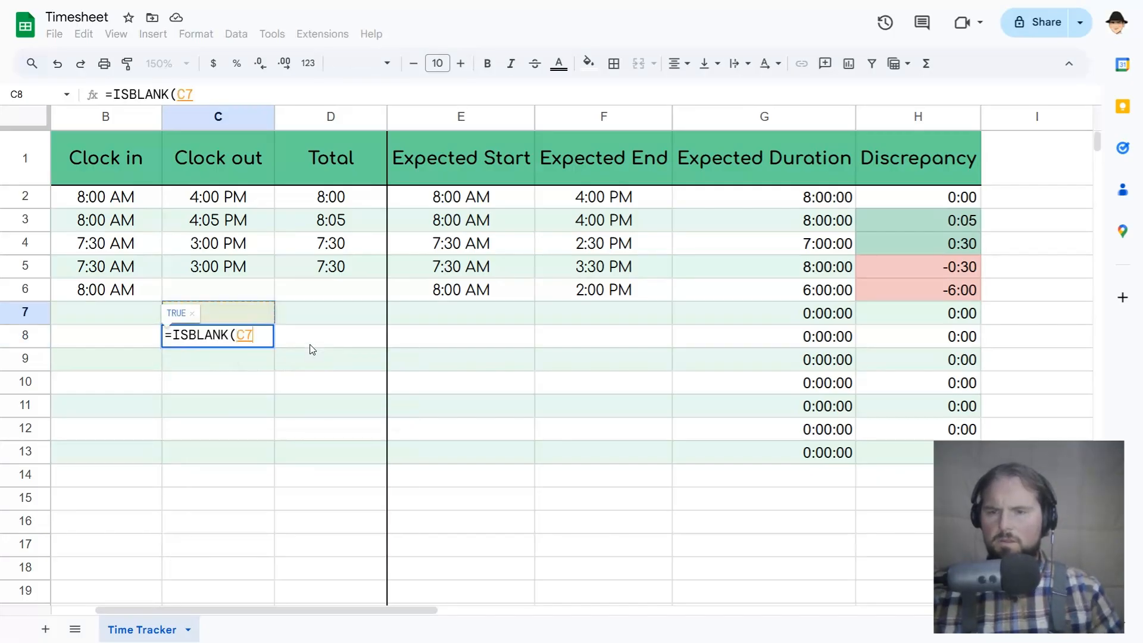
{"action": "key", "text": "Right"}
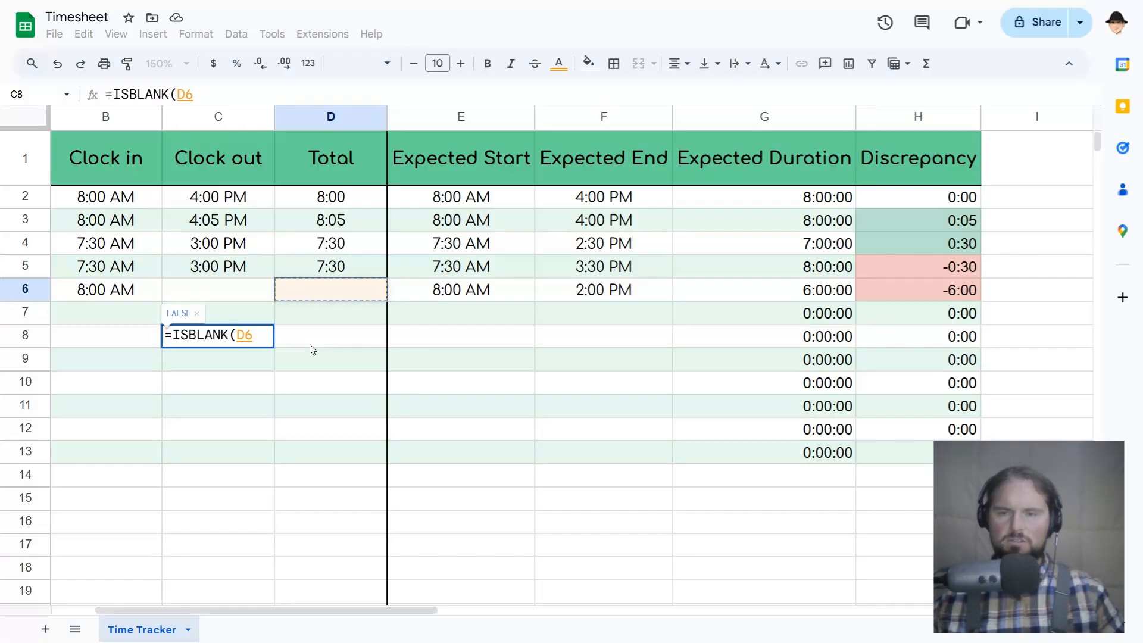
{"action": "key", "text": "Escape"}
Examine the empty-string value-if-true argument in D6's IF formula without changing it.
{"action": "left_click", "coordinate": [321, 298]}
{"action": "double_click", "coordinate": [324, 293]}
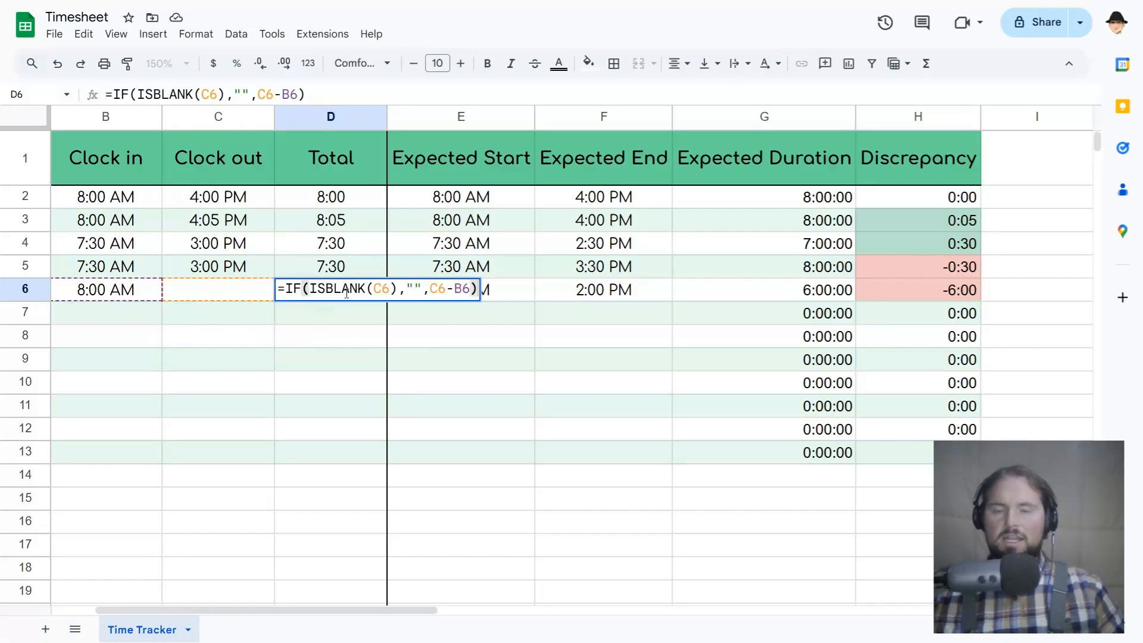
{"action": "left_click_drag", "start_coordinate": [406, 289], "coordinate": [423, 290]}
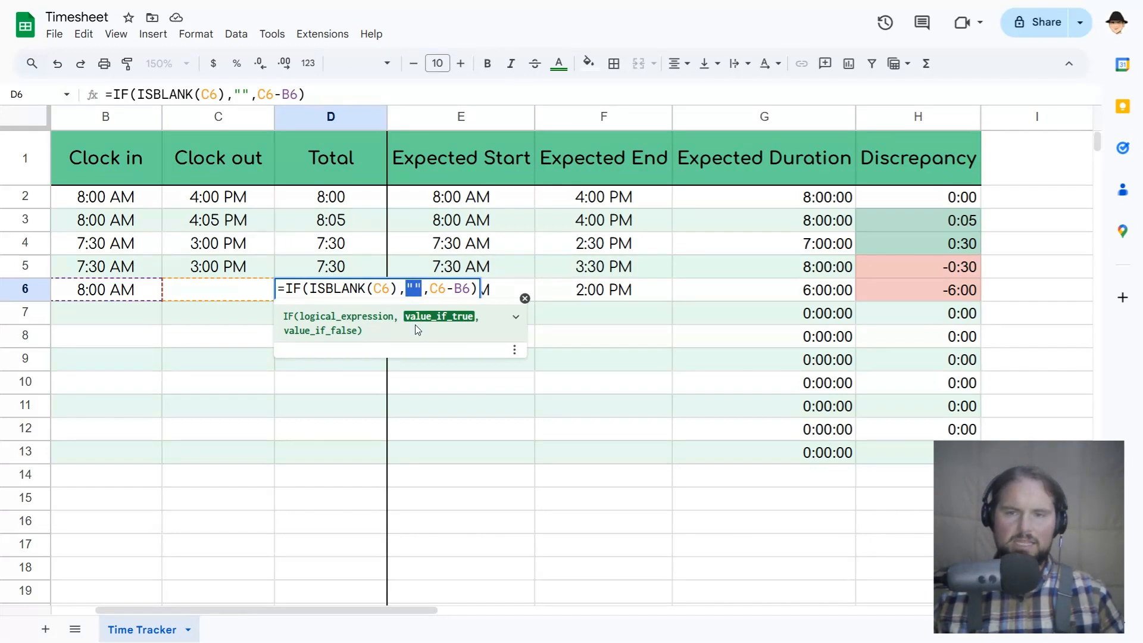
{"action": "key", "text": "Escape"}
Try a LEN formula in C8 on C6 and on D6 to compare their text lengths, and discard it.
{"action": "left_click", "coordinate": [269, 340]}
{"action": "type", "text": "=LEN("}
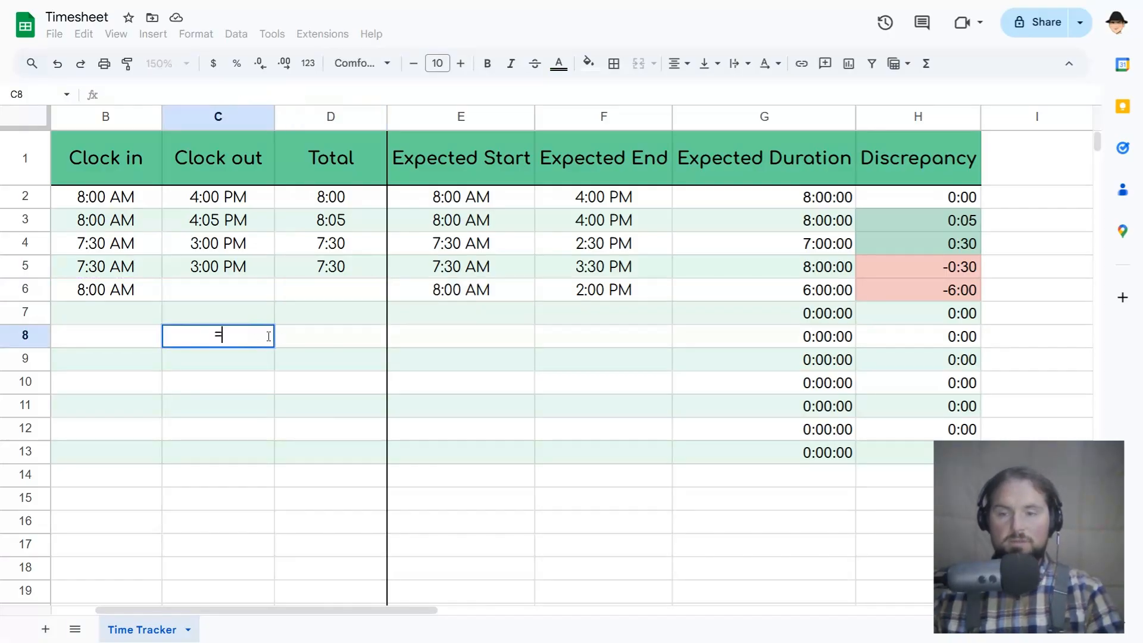
{"action": "key", "text": "Up"}
{"action": "key", "text": "Up"}
{"action": "key", "text": "Up"}
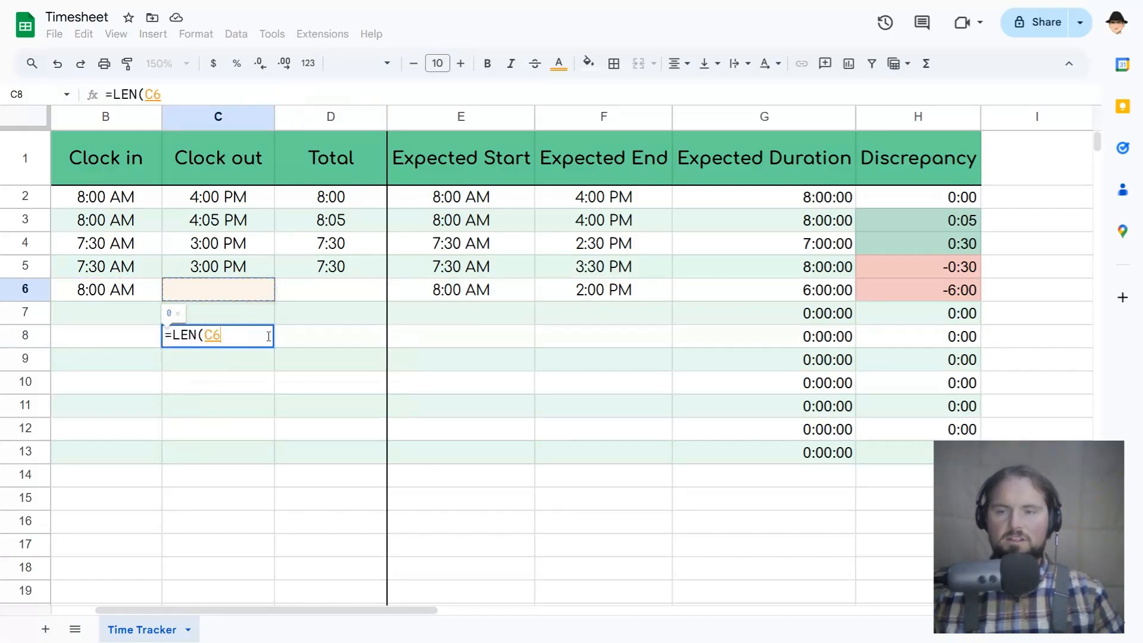
{"action": "key", "text": "Down"}
{"action": "key", "text": "Right"}
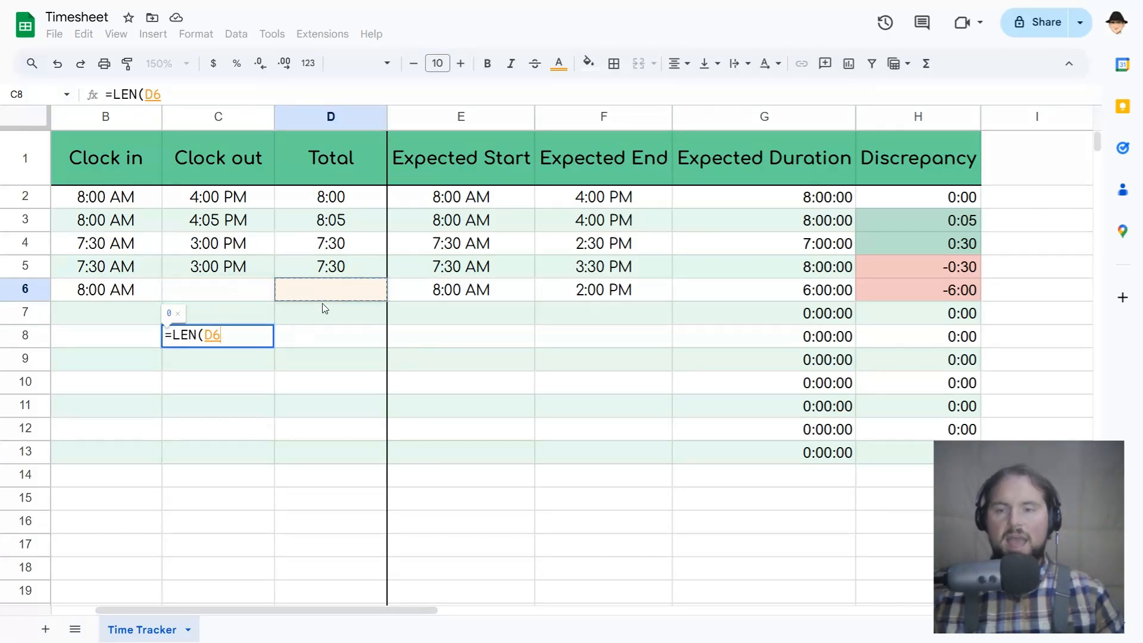
{"action": "key", "text": "Escape"}
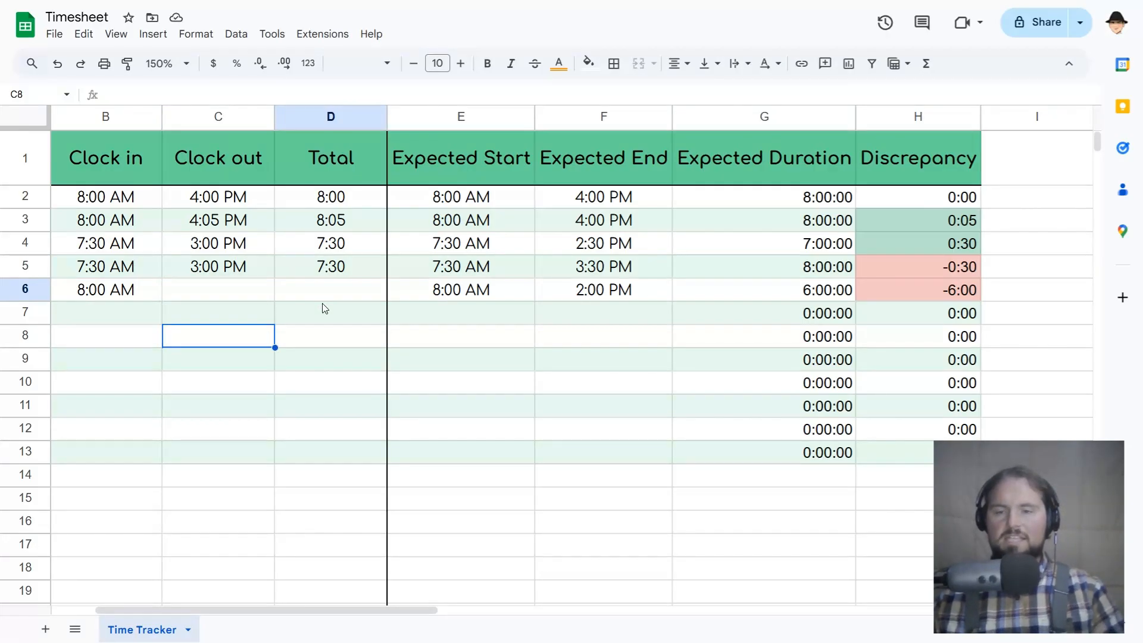
Recheck D6 with a temporary ISBLANK formula in C8 and cancel the entry.
{"action": "type", "text": "=ISBLANK("}
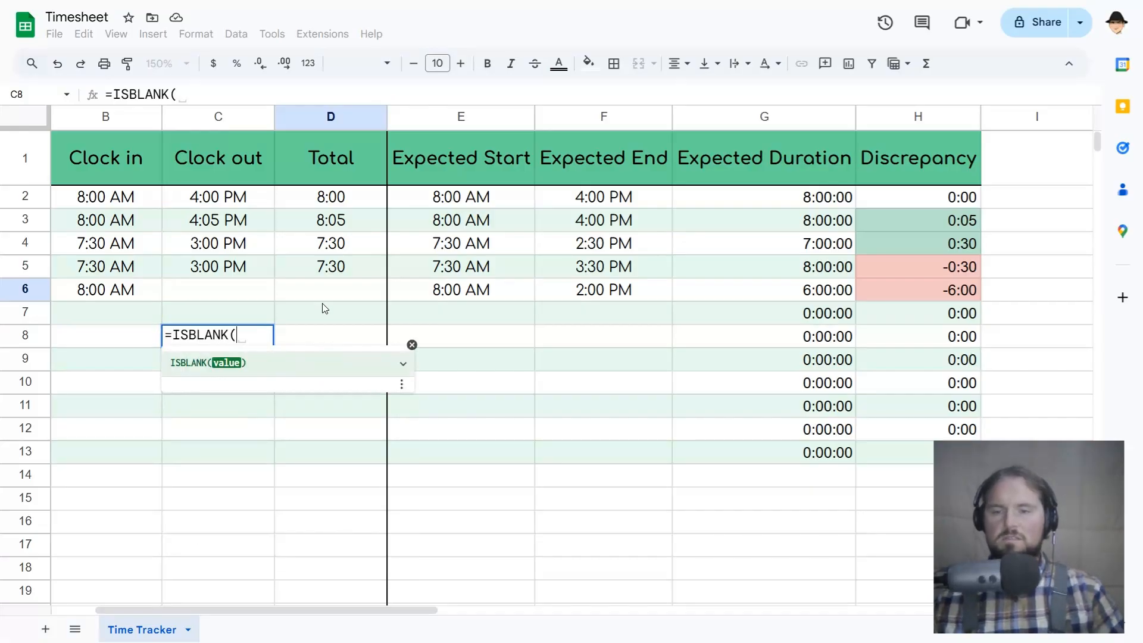
{"action": "left_click", "coordinate": [323, 302]}
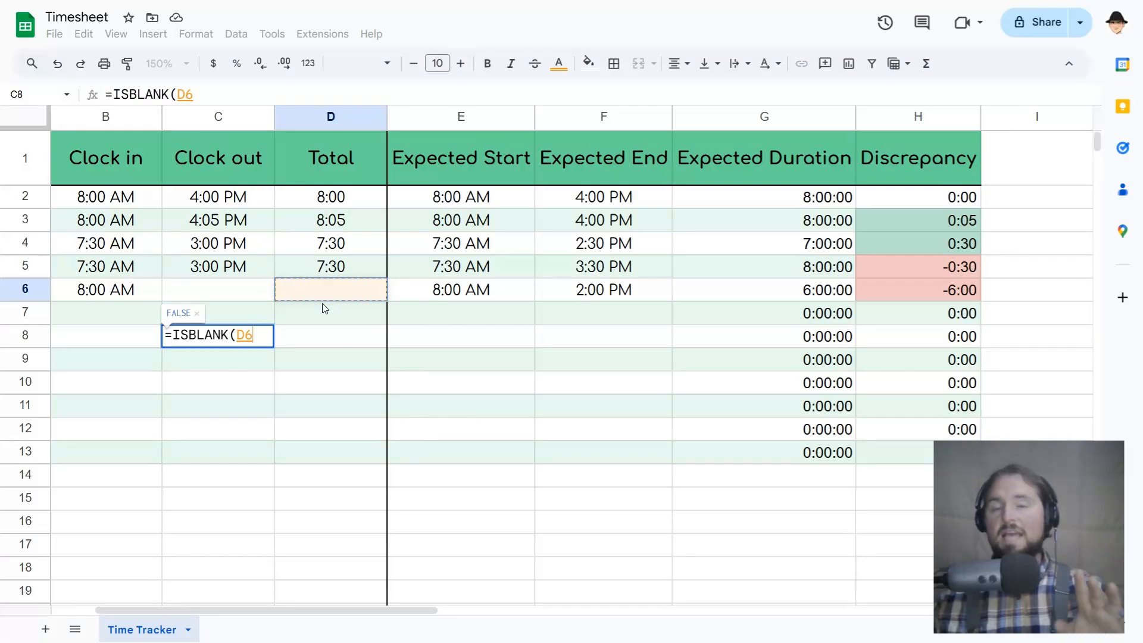
{"action": "key", "text": "Escape"}
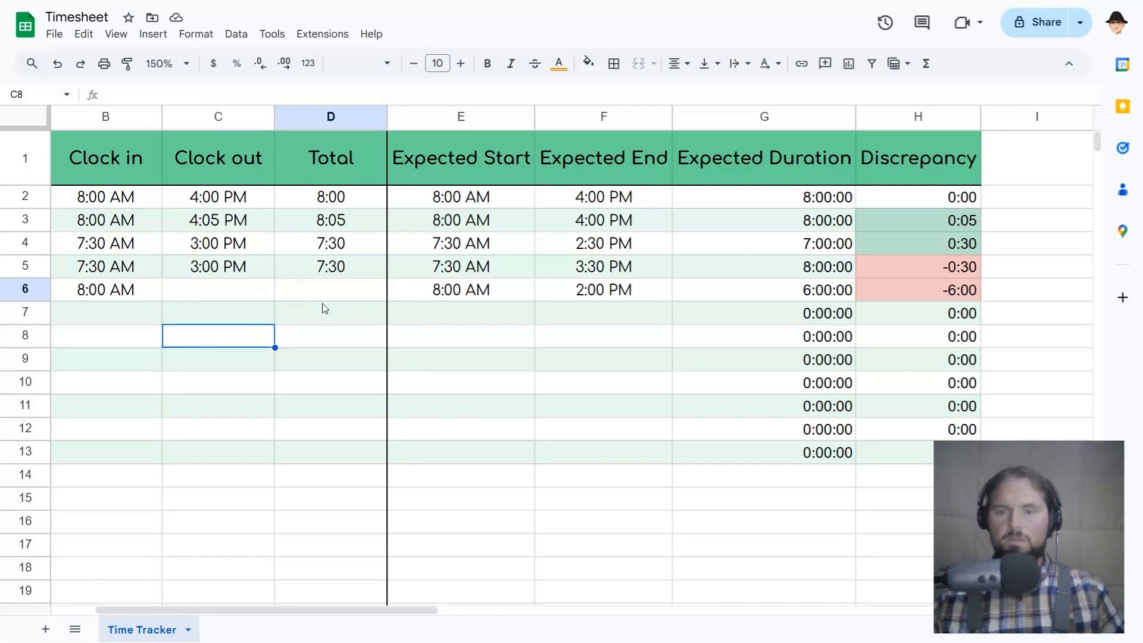
Remove the empty-string argument from D6's Total formula so it reads =IF(ISBLANK(C6),,C6-B6).
{"action": "double_click", "coordinate": [376, 292]}
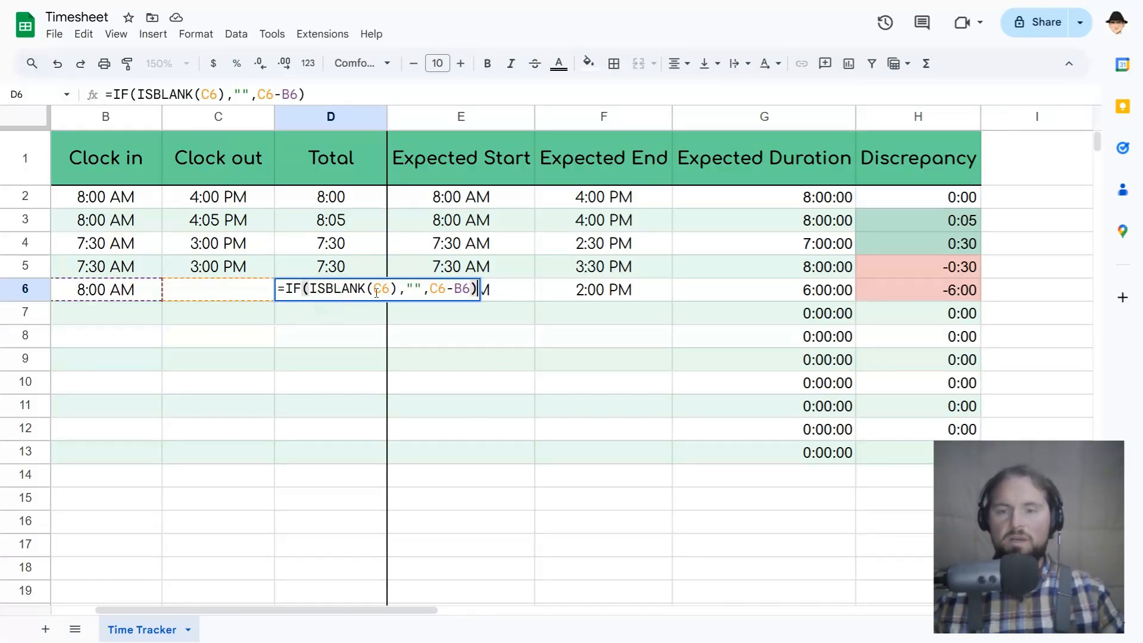
{"action": "left_click", "coordinate": [418, 290]}
{"action": "key", "text": "BackSpace"}
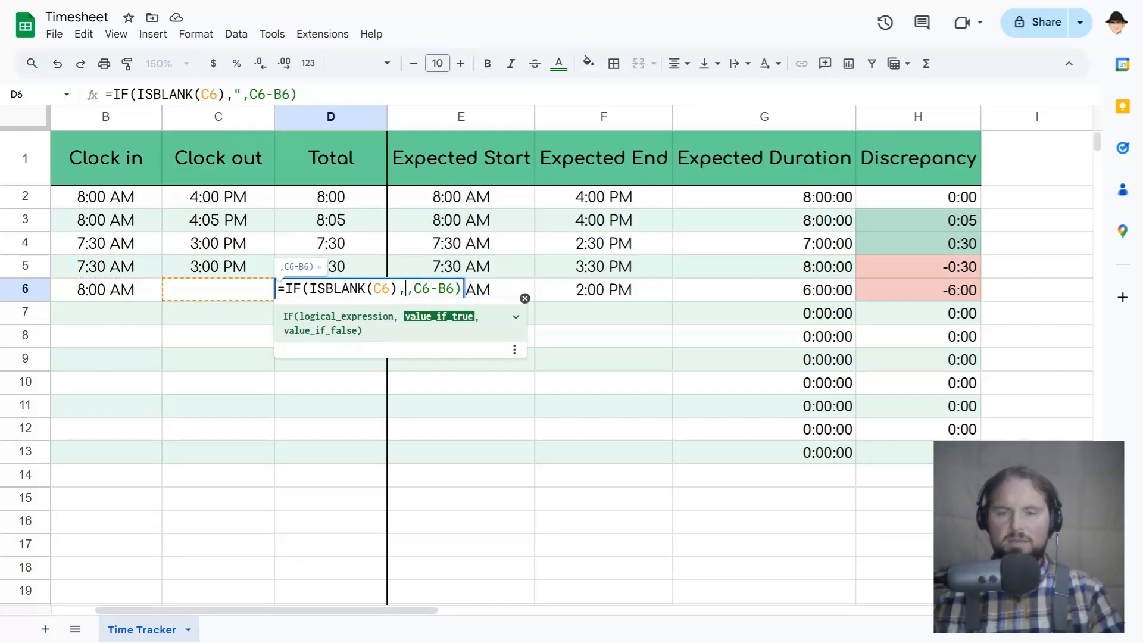
{"action": "key", "text": "Delete"}
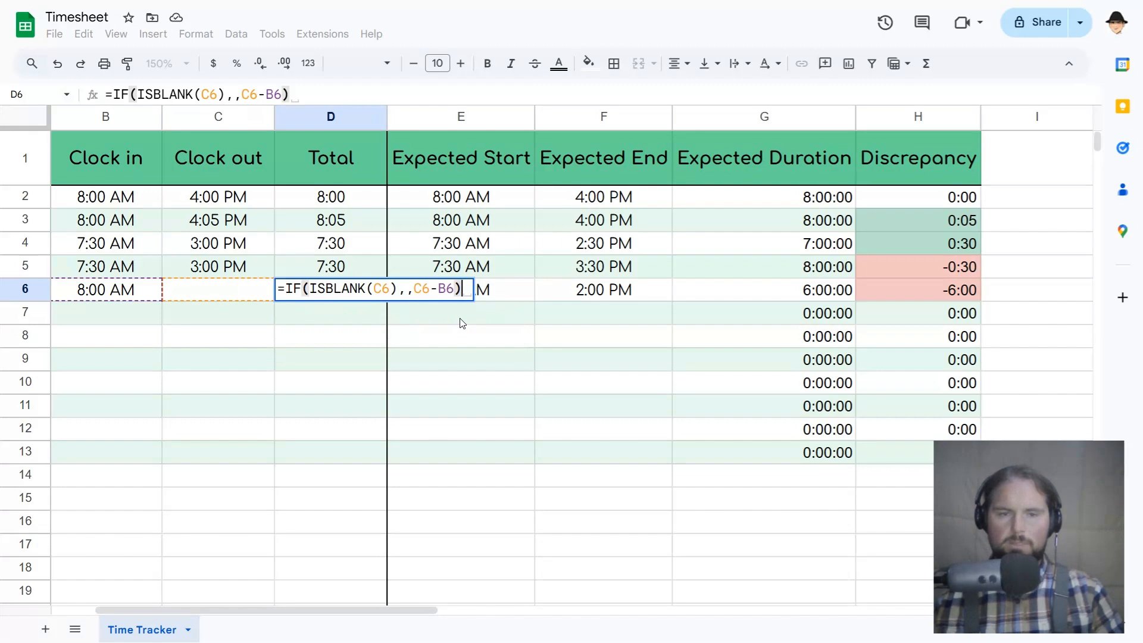
{"action": "key", "text": "Return"}
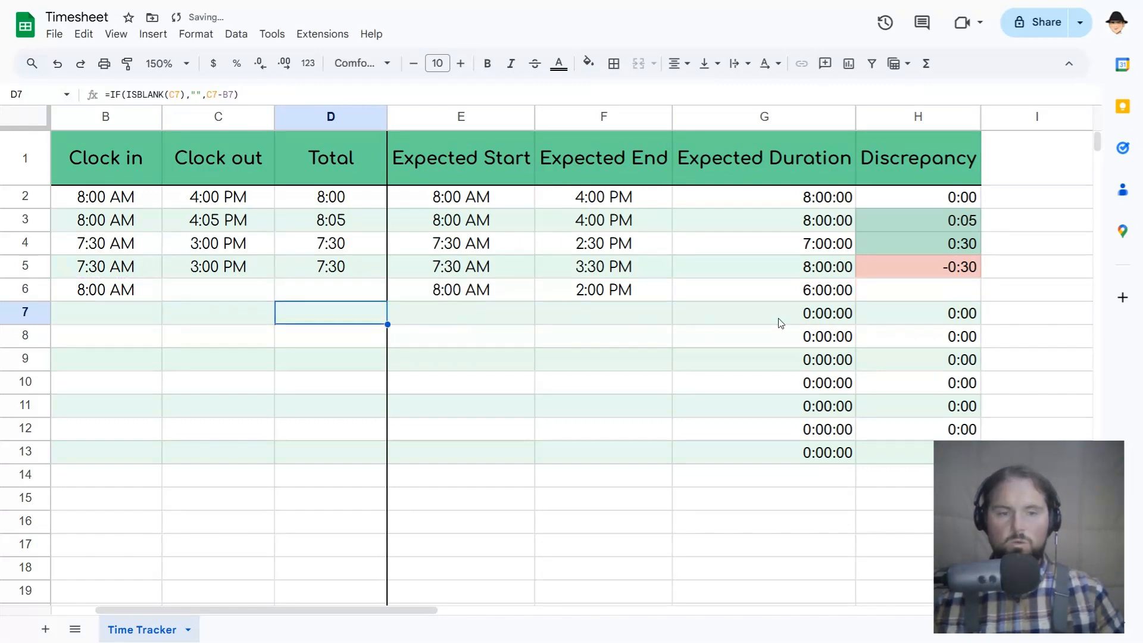
Remove the empty-string argument from H6's Discrepancy formula so it reads =IF(ISBLANK(D6),,D6-G6).
{"action": "double_click", "coordinate": [911, 289]}
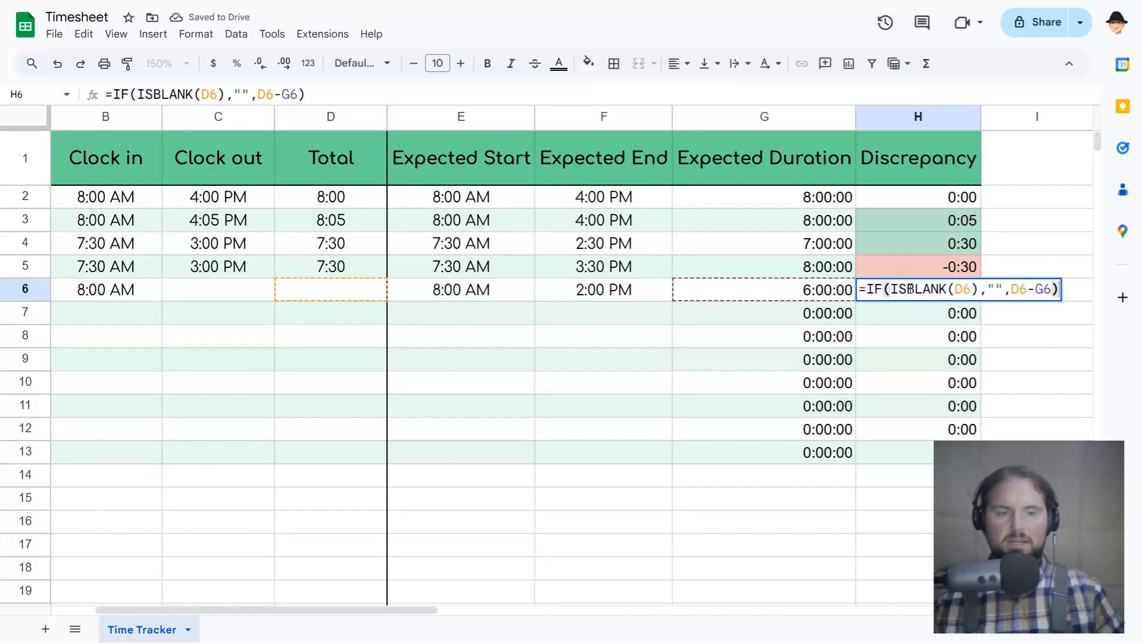
{"action": "left_click", "coordinate": [953, 288]}
{"action": "left_click", "coordinate": [979, 289]}
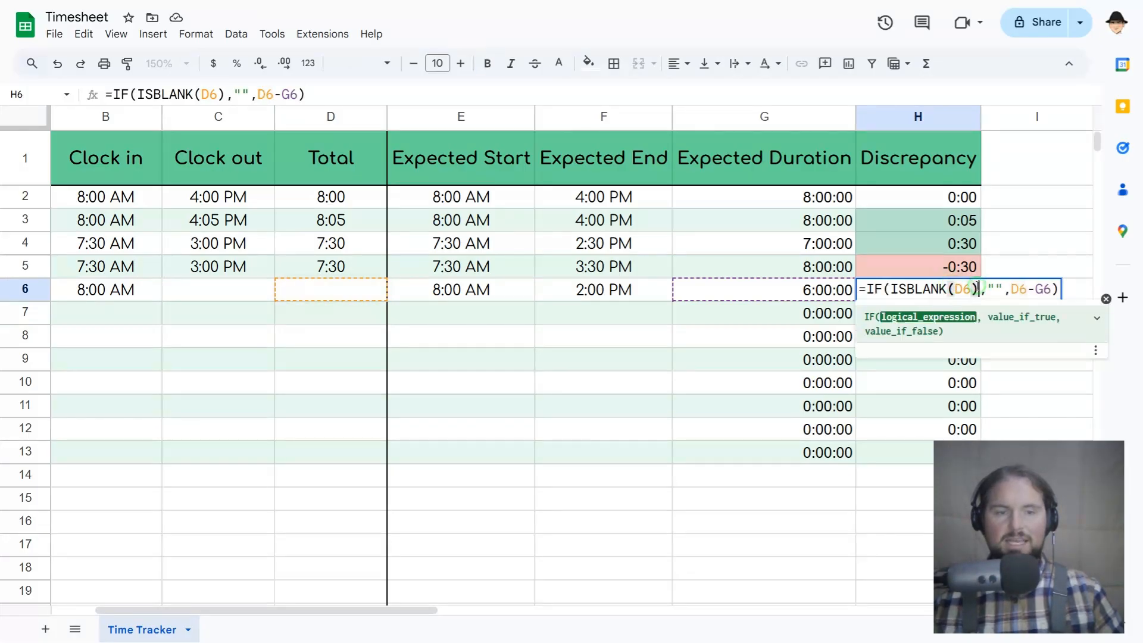
{"action": "left_click", "coordinate": [985, 289]}
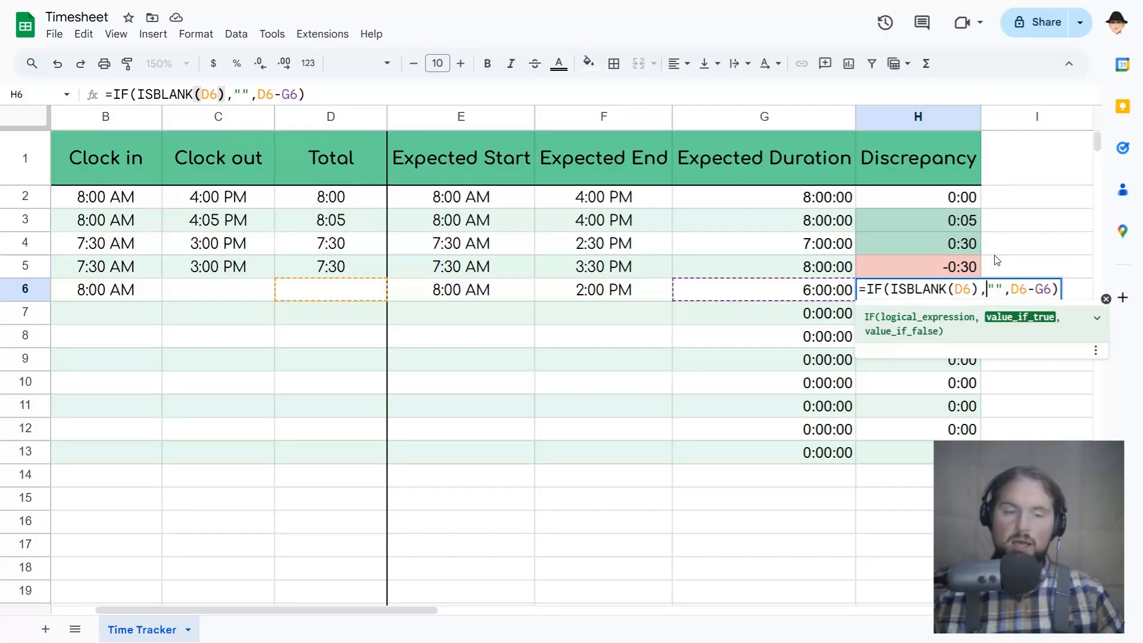
{"action": "key", "text": "shift+Right"}
{"action": "key", "text": "shift+Right"}
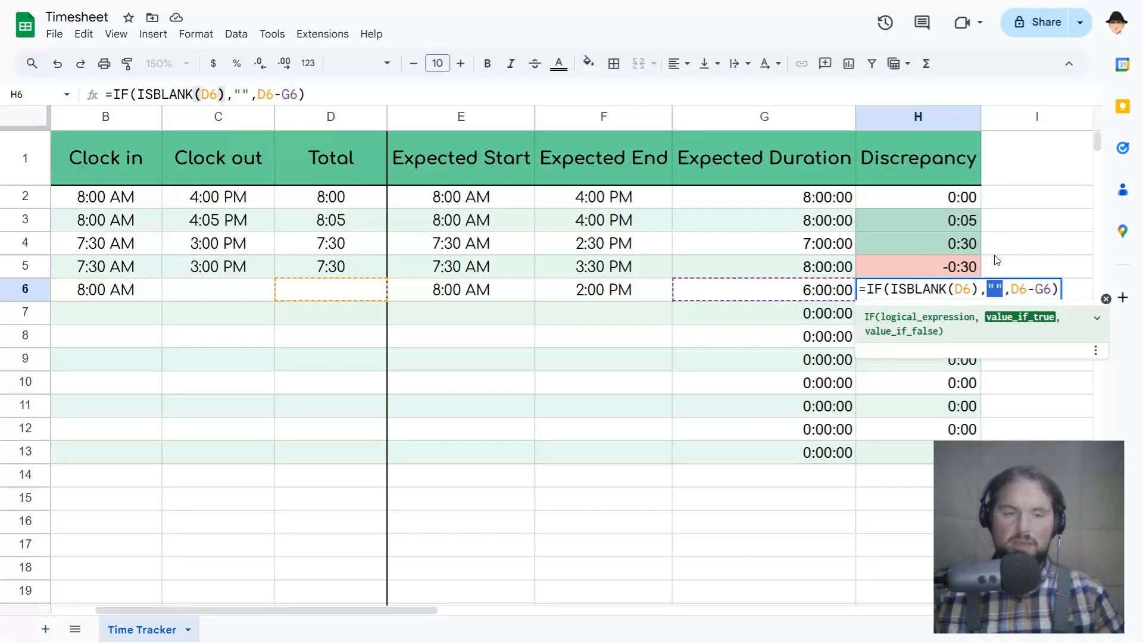
{"action": "key", "text": "BackSpace"}
{"action": "key", "text": "Return"}
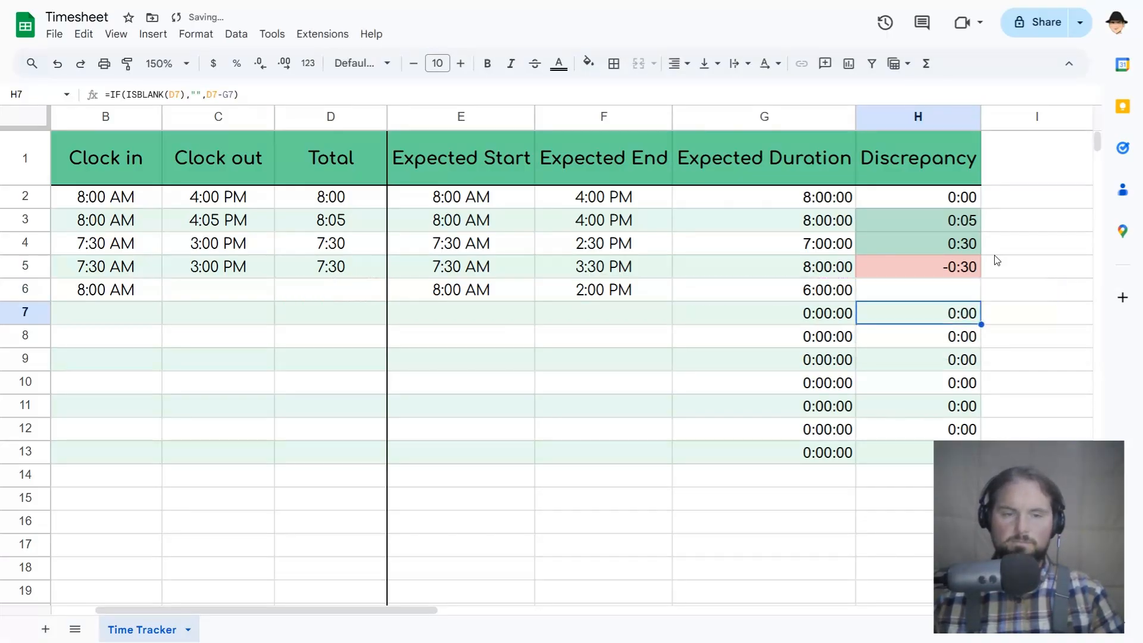
Copy H6's revised formula to the Discrepancy cells above it, starting from H2.
{"action": "key", "text": "Up"}
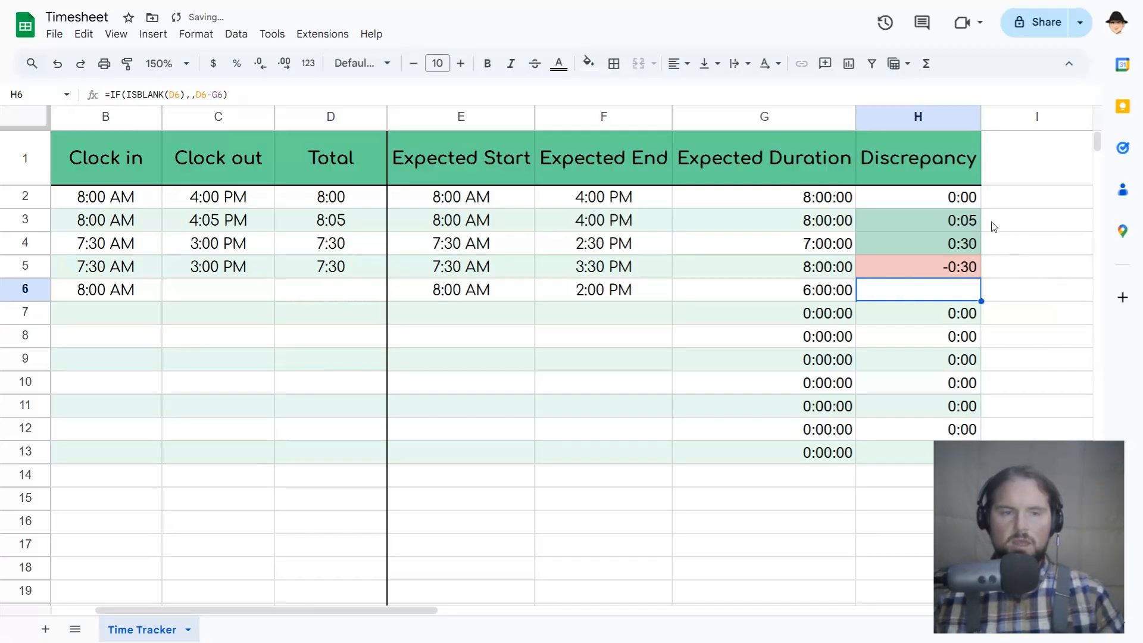
{"action": "left_click", "coordinate": [962, 199], "text": "shift"}
{"action": "key", "text": "ctrl+v"}
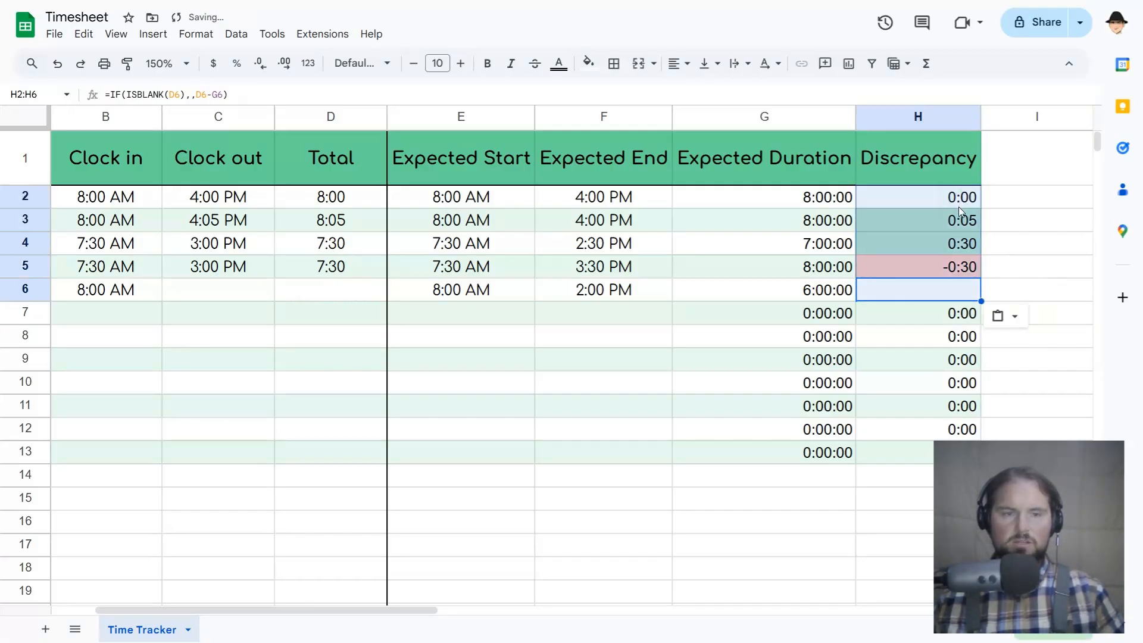
{"action": "left_click", "coordinate": [966, 267]}
{"action": "scroll", "coordinate": [964, 280], "scroll_direction": "down", "scroll_amount": 3}
{"action": "scroll", "coordinate": [968, 214], "scroll_direction": "up", "scroll_amount": 2}
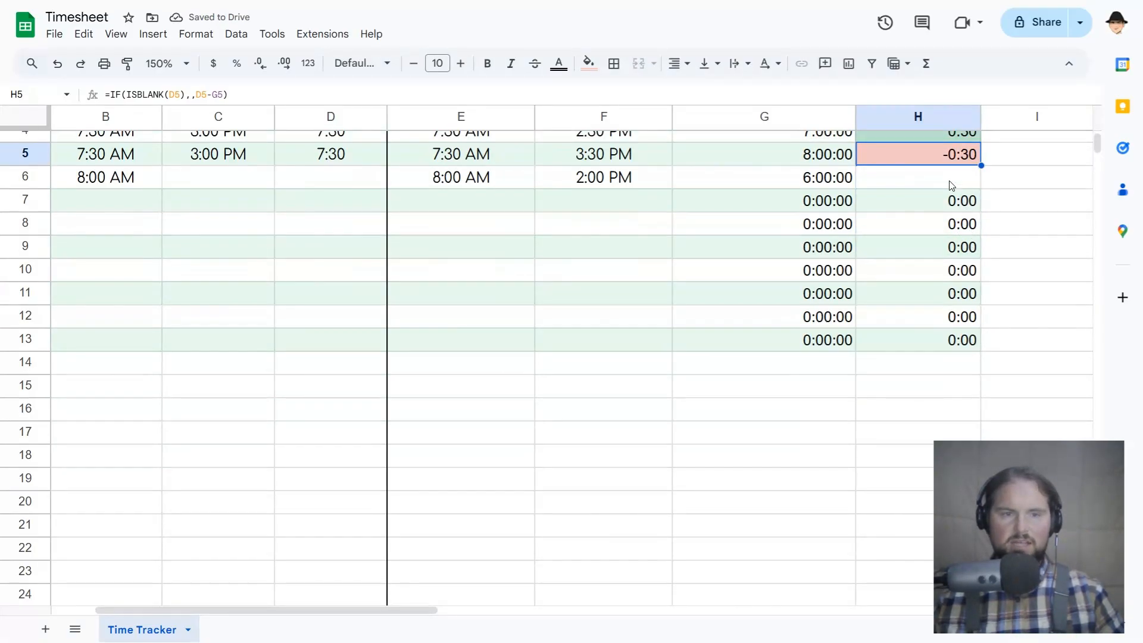
Copy H6's revised formula down the Discrepancy column through H13 and check H6 and H7.
{"action": "left_click", "coordinate": [952, 183]}
{"action": "left_click", "coordinate": [954, 335], "text": "shift"}
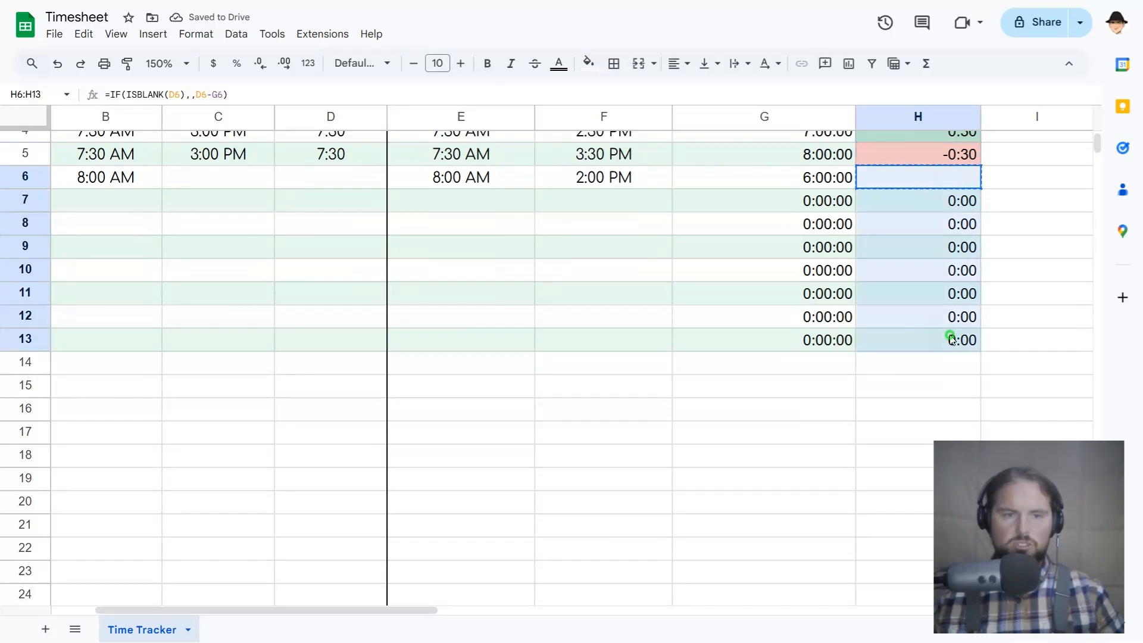
{"action": "key", "text": "ctrl+v"}
{"action": "left_click", "coordinate": [899, 206]}
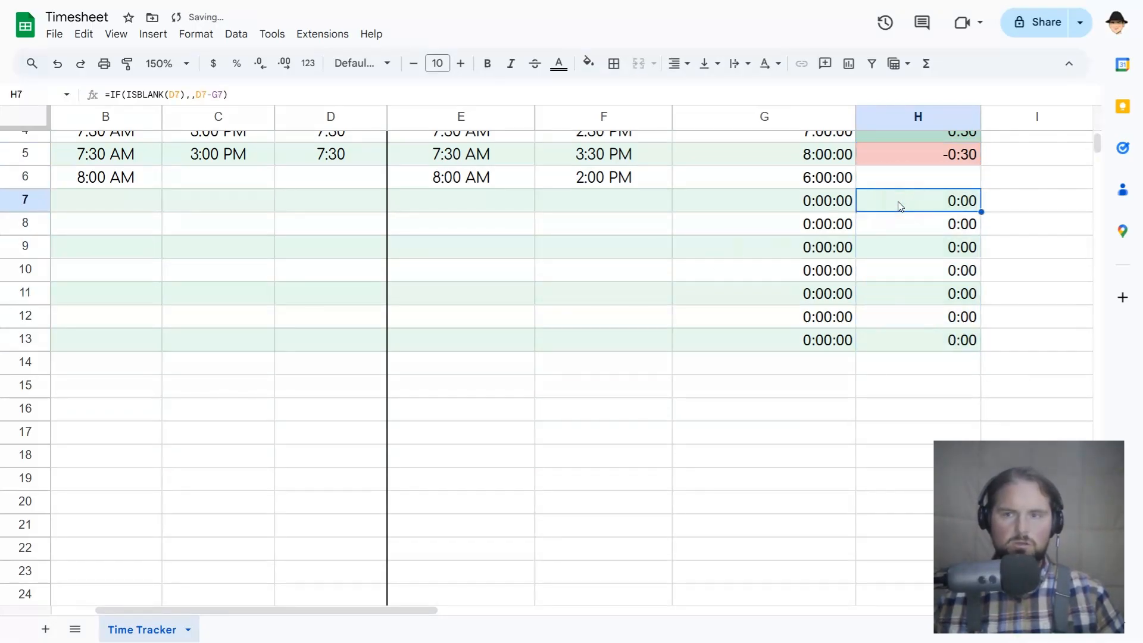
{"action": "key", "text": "Up"}
{"action": "key", "text": "Down"}
{"action": "key", "text": "Up"}
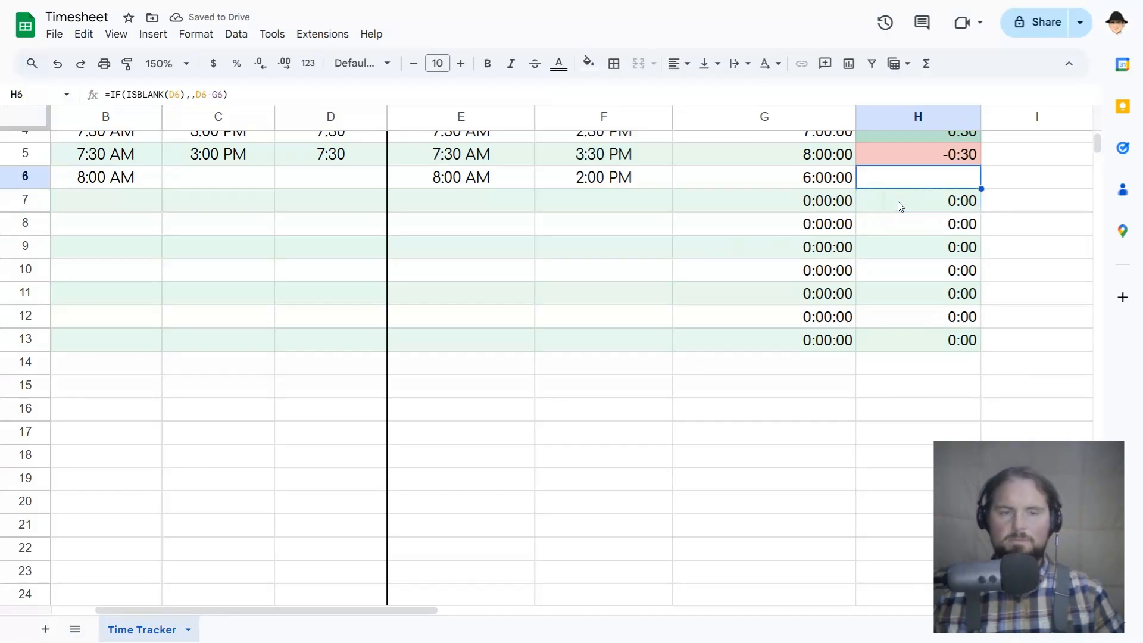
Compare the formulas in Total cells D6, D5 and D4 without changing them.
{"action": "scroll", "coordinate": [426, 234], "scroll_direction": "up", "scroll_amount": 3}
{"action": "left_click", "coordinate": [353, 289]}
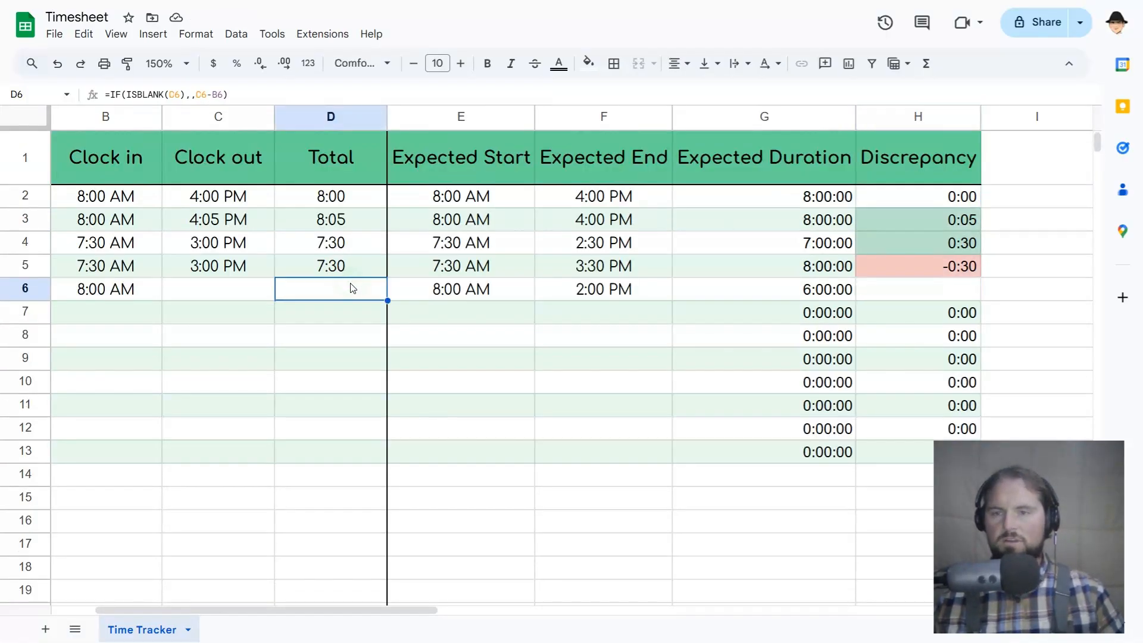
{"action": "left_click", "coordinate": [343, 272]}
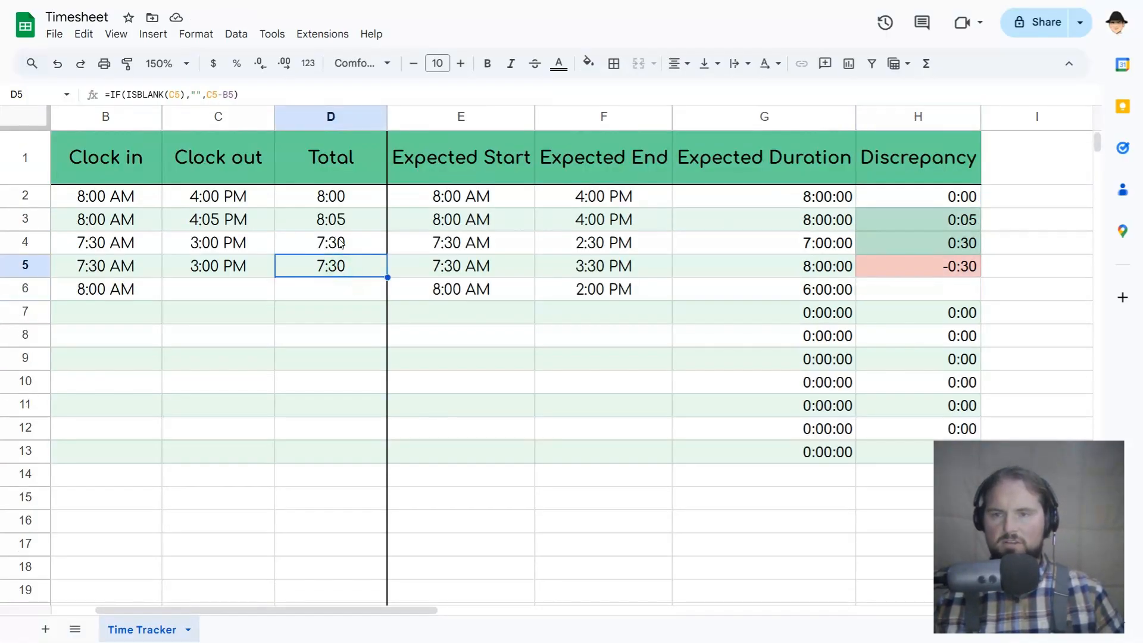
{"action": "double_click", "coordinate": [343, 272]}
{"action": "key", "text": "Escape"}
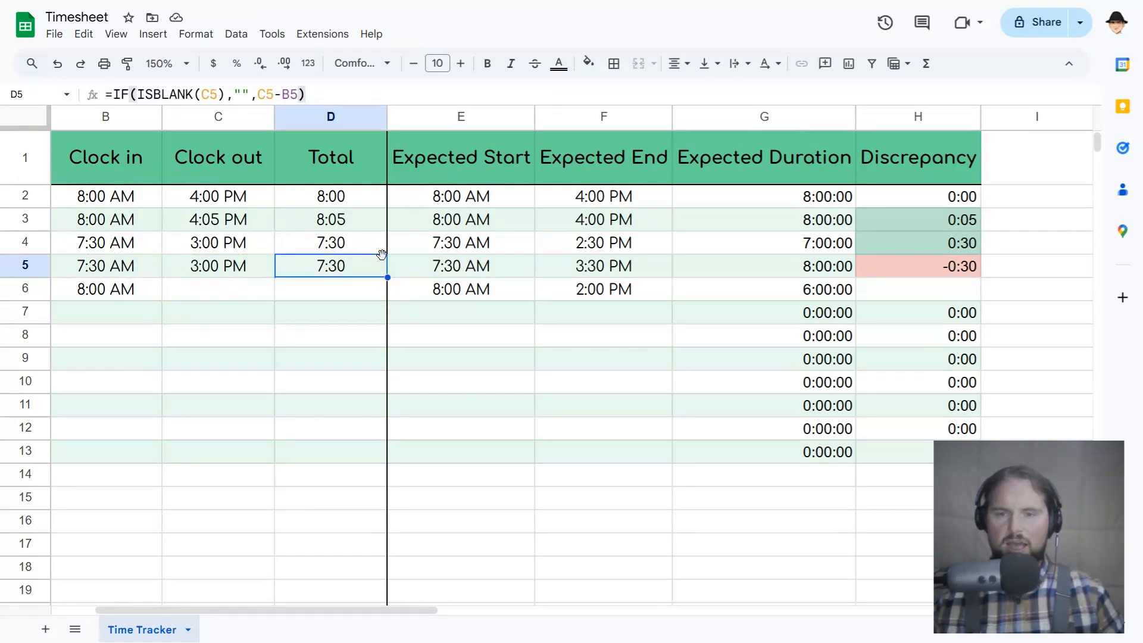
{"action": "left_click", "coordinate": [371, 246]}
{"action": "double_click", "coordinate": [371, 246]}
{"action": "key", "text": "Escape"}
Copy D6's revised formula to the rest of the Total column, from D2 up to D13.
{"action": "left_click", "coordinate": [353, 289]}
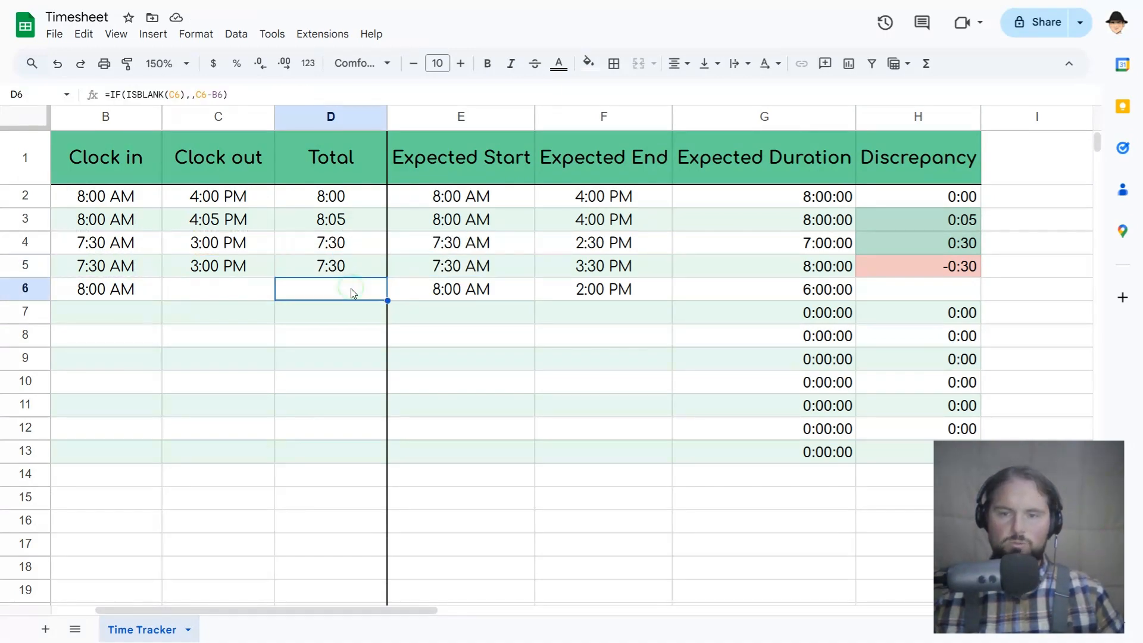
{"action": "key", "text": "ctrl+c"}
{"action": "left_click", "coordinate": [360, 197], "text": "shift"}
{"action": "key", "text": "ctrl+v"}
{"action": "left_click", "coordinate": [366, 241]}
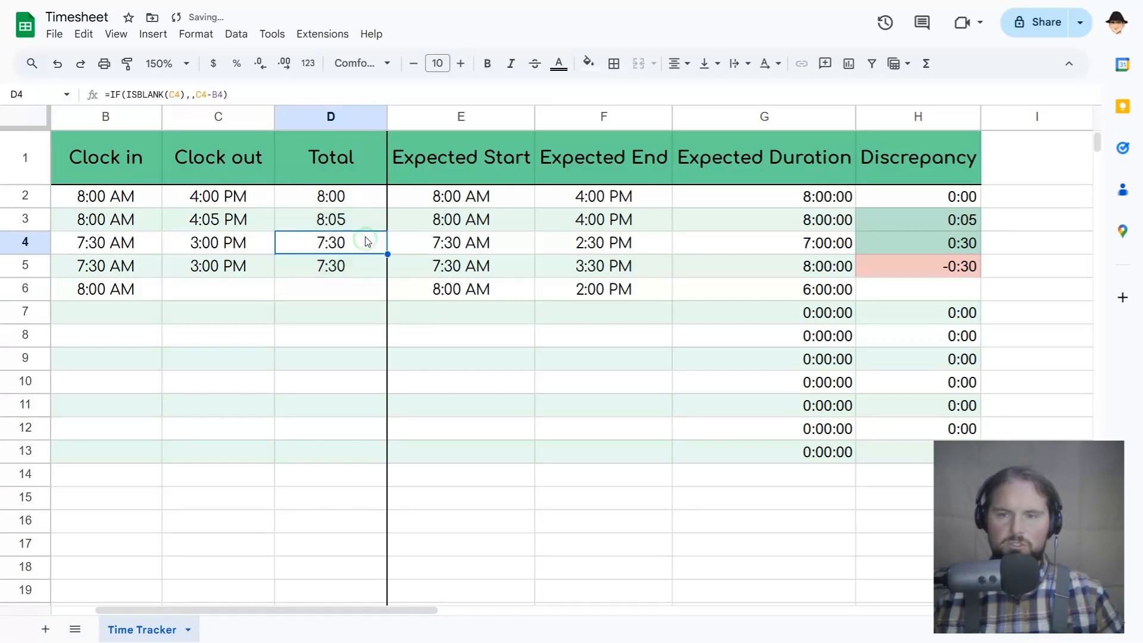
{"action": "left_click", "coordinate": [359, 292]}
{"action": "key", "text": "ctrl+c"}
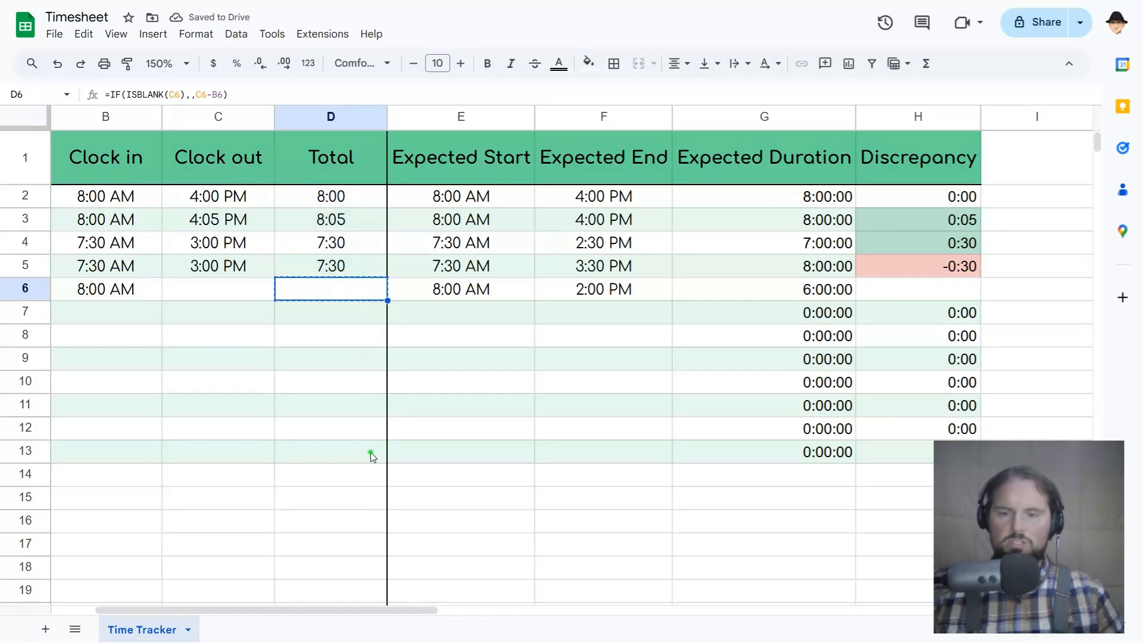
{"action": "left_click", "coordinate": [370, 452], "text": "shift"}
{"action": "key", "text": "ctrl+v"}
Check the pasted formulas in the Total cells below row 6, including D9, and the Discrepancy cells H6:H12.
{"action": "left_click", "coordinate": [355, 403]}
{"action": "left_click", "coordinate": [354, 451]}
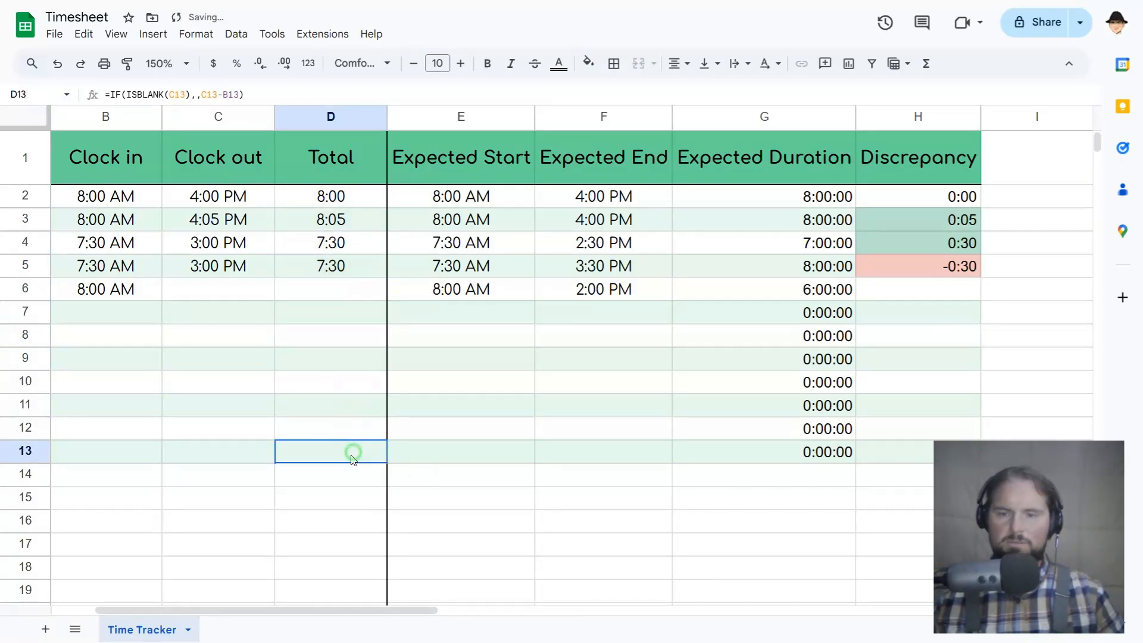
{"action": "left_click", "coordinate": [351, 428]}
{"action": "left_click", "coordinate": [351, 382]}
{"action": "left_click", "coordinate": [345, 312]}
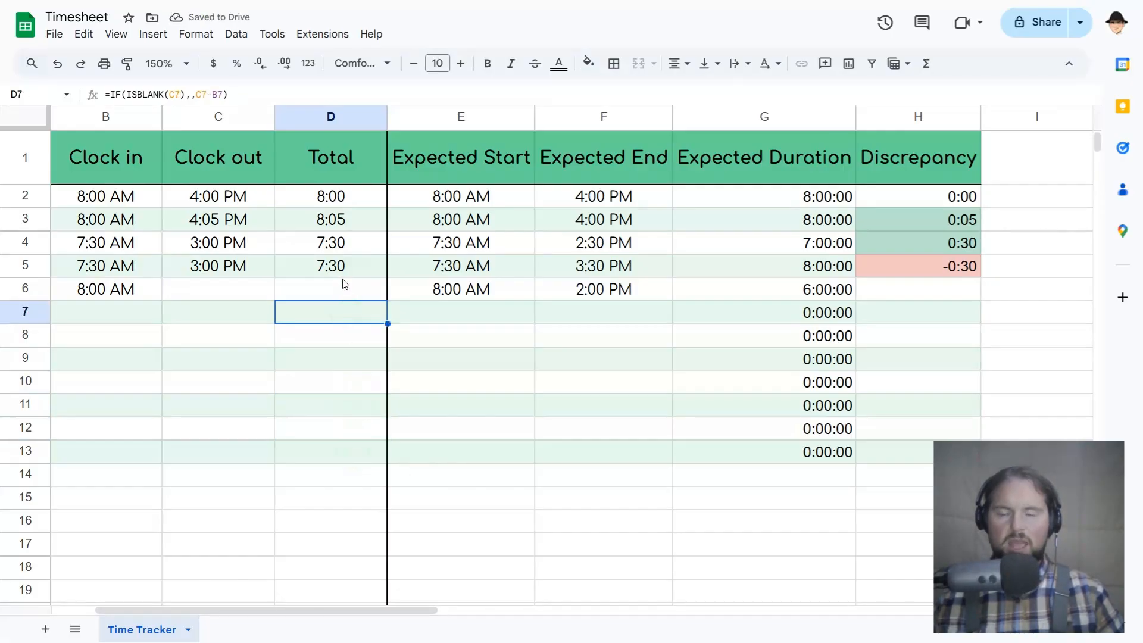
{"action": "left_click_drag", "start_coordinate": [333, 290], "coordinate": [334, 445]}
{"action": "double_click", "coordinate": [319, 356]}
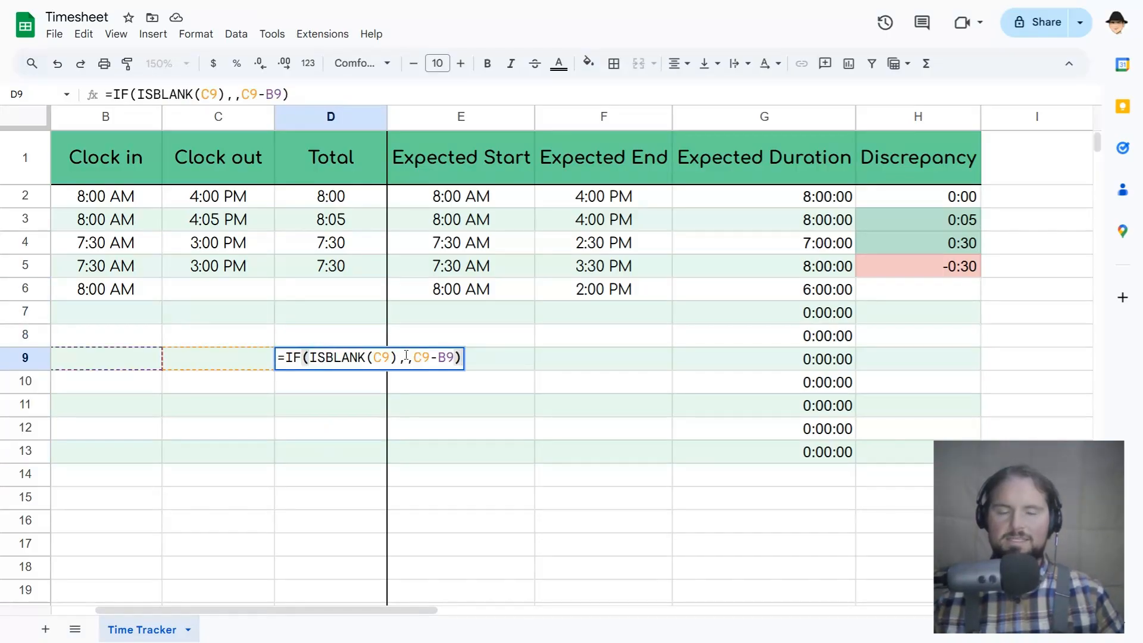
{"action": "key", "text": "Escape"}
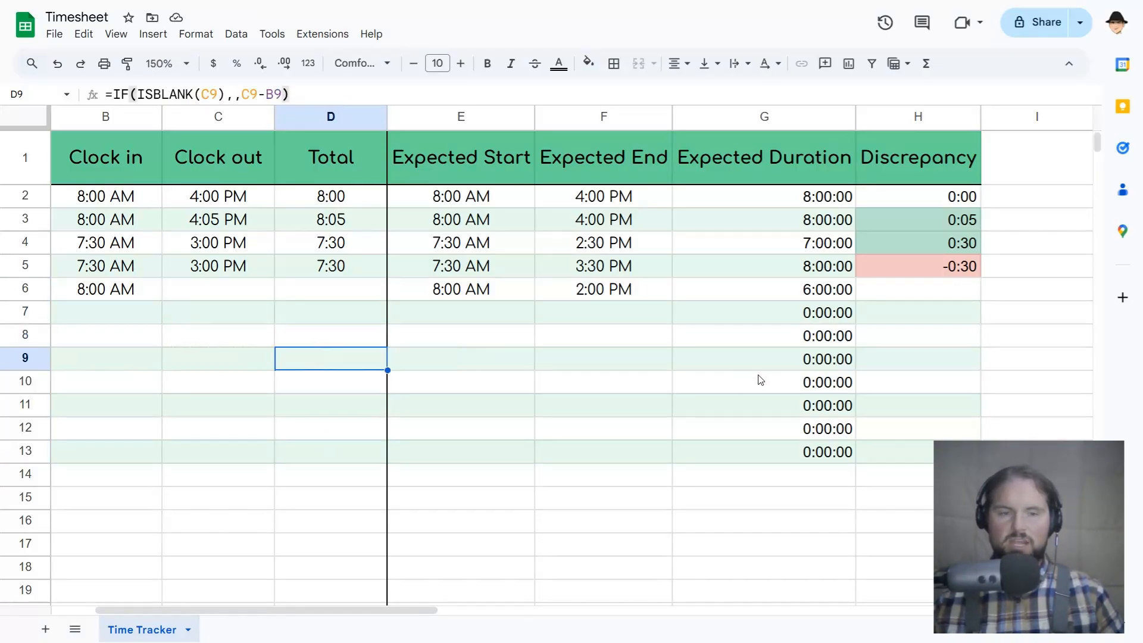
{"action": "left_click_drag", "start_coordinate": [924, 298], "coordinate": [893, 450]}
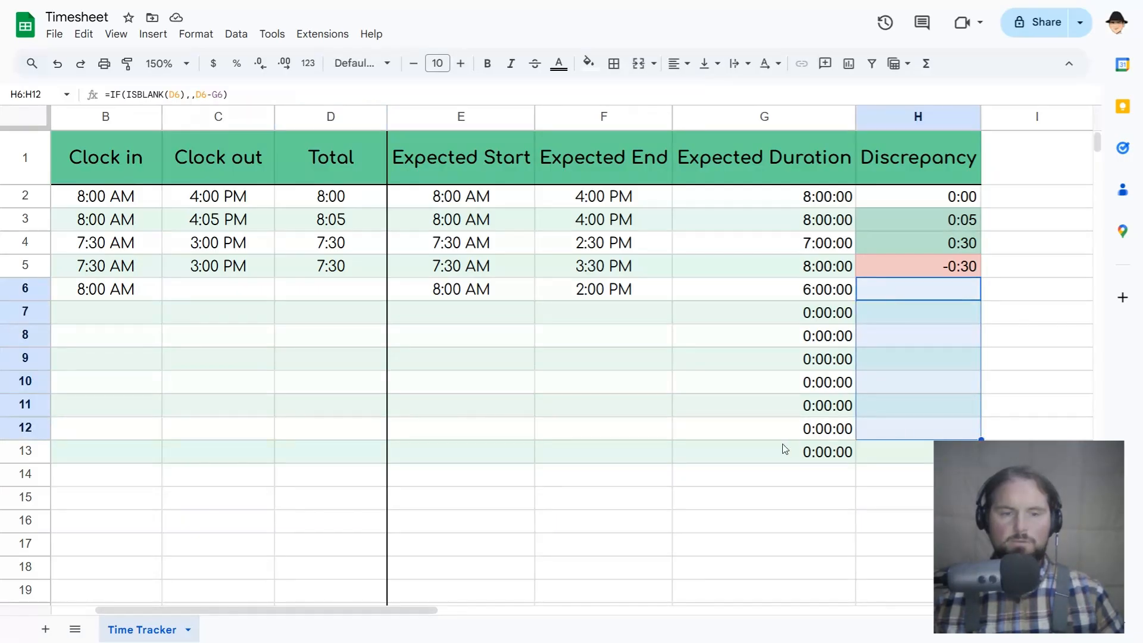
Temporarily revert the formula fill in D6:D13, inspect D7's empty-string version, and restore the fill.
{"action": "left_click", "coordinate": [370, 349]}
{"action": "key", "text": "ctrl+z"}
{"action": "key", "text": "ctrl+z"}
{"action": "key", "text": "ctrl+z"}
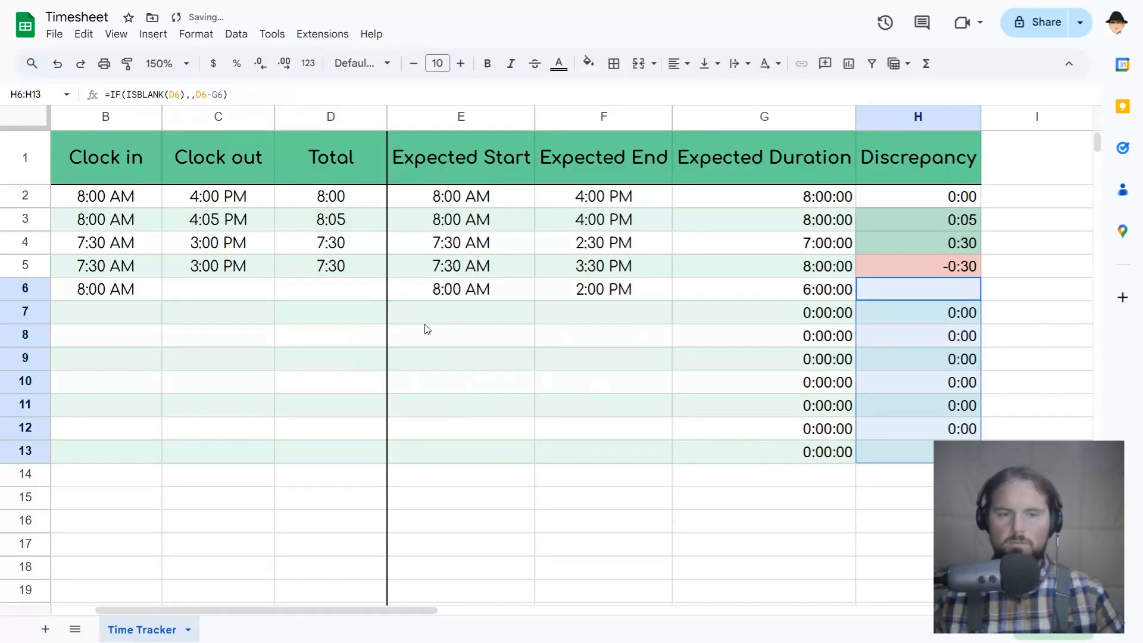
{"action": "key", "text": "ctrl+y"}
{"action": "key", "text": "ctrl+y"}
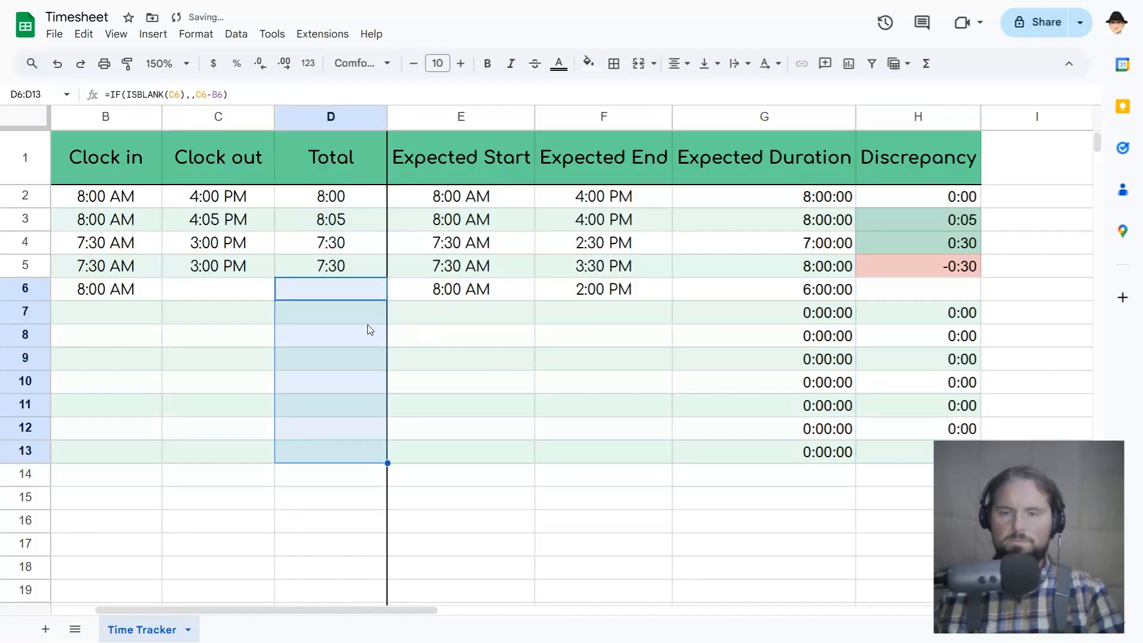
{"action": "key", "text": "ctrl+y"}
{"action": "double_click", "coordinate": [367, 322]}
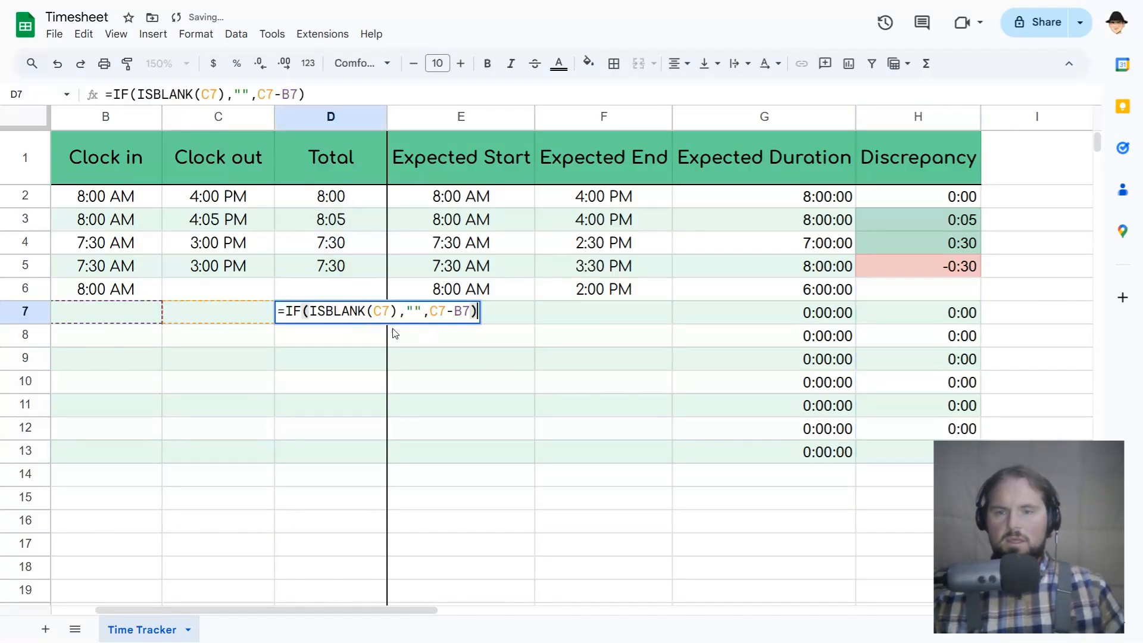
{"action": "key", "text": "Escape"}
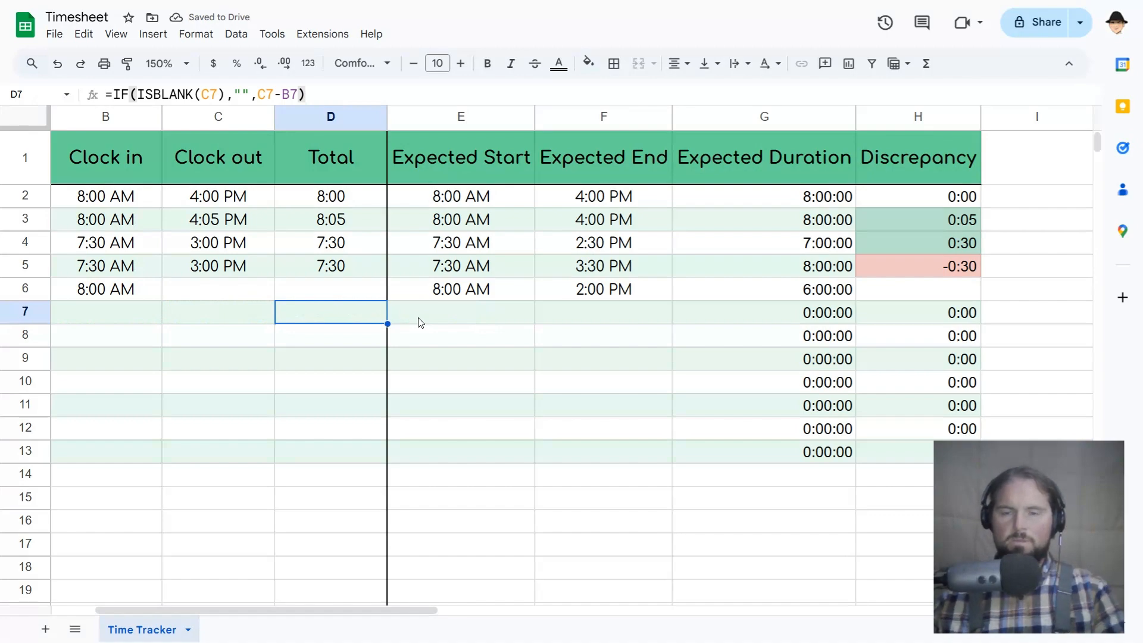
{"action": "key", "text": "ctrl+z"}
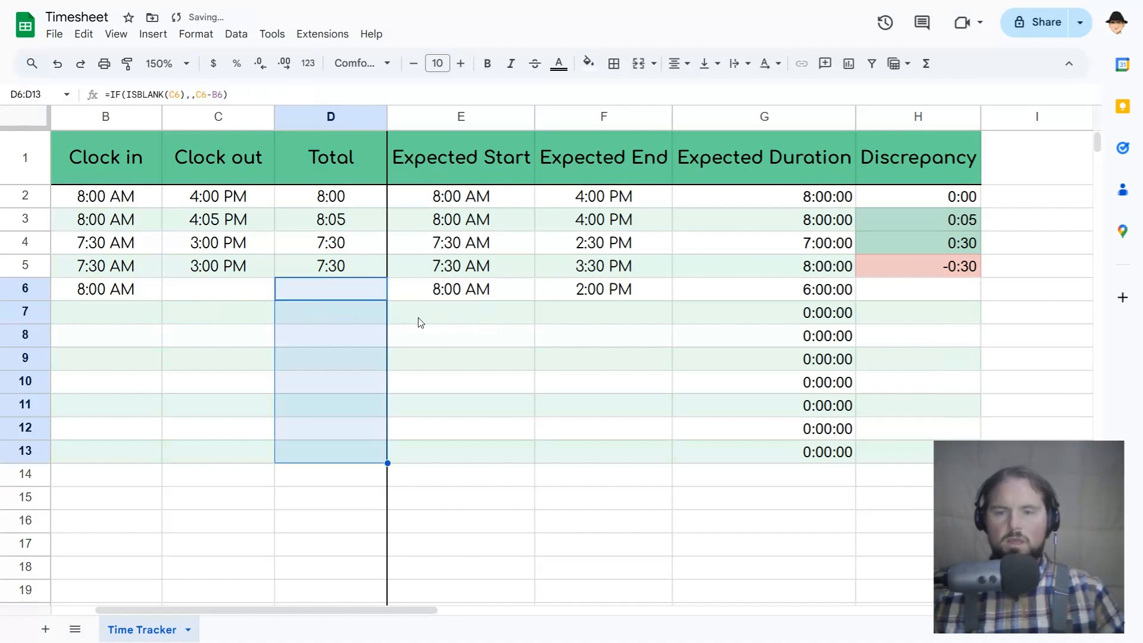
Review D9's formula with its empty value-if-true argument and the Discrepancy cells from H7 down.
{"action": "double_click", "coordinate": [351, 358]}
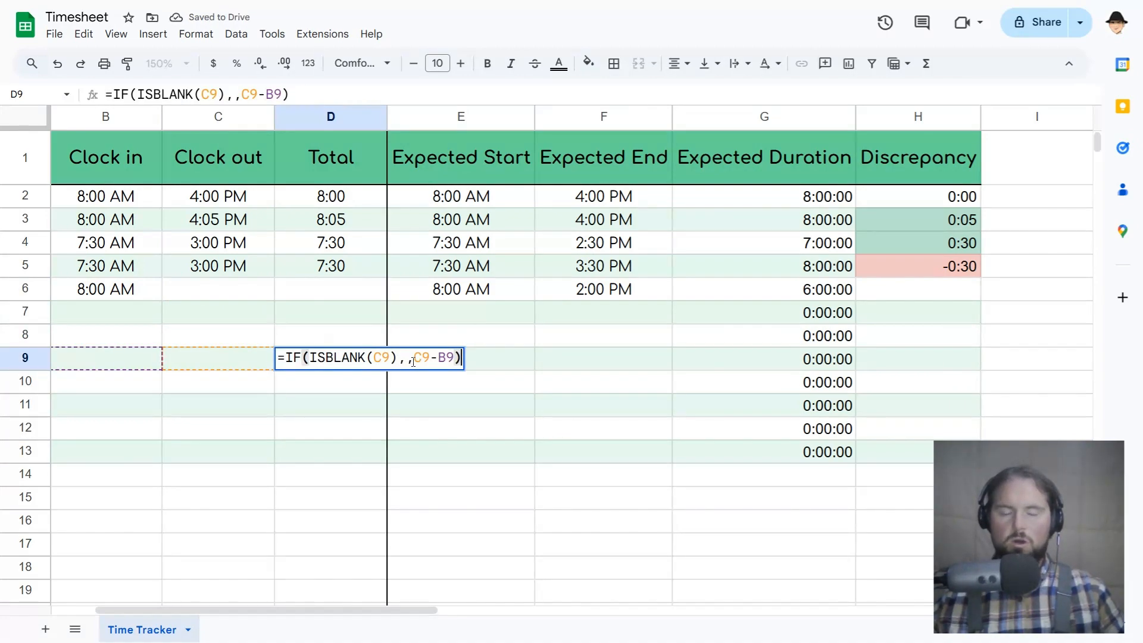
{"action": "key", "text": "Escape"}
{"action": "left_click_drag", "start_coordinate": [905, 312], "coordinate": [862, 395]}
{"action": "left_click", "coordinate": [687, 387]}
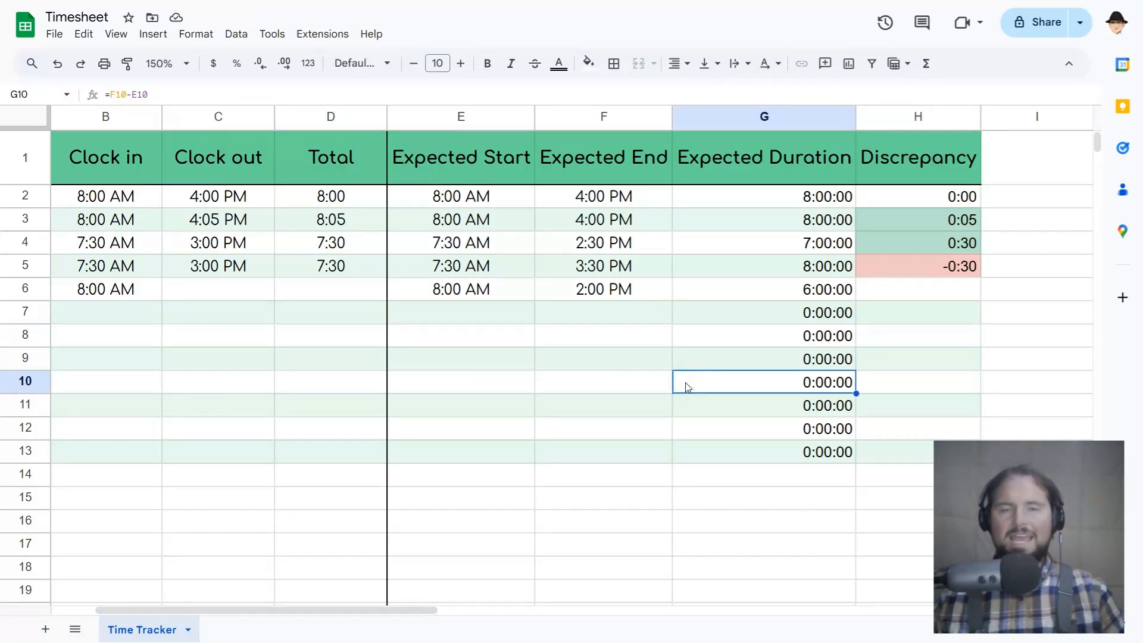